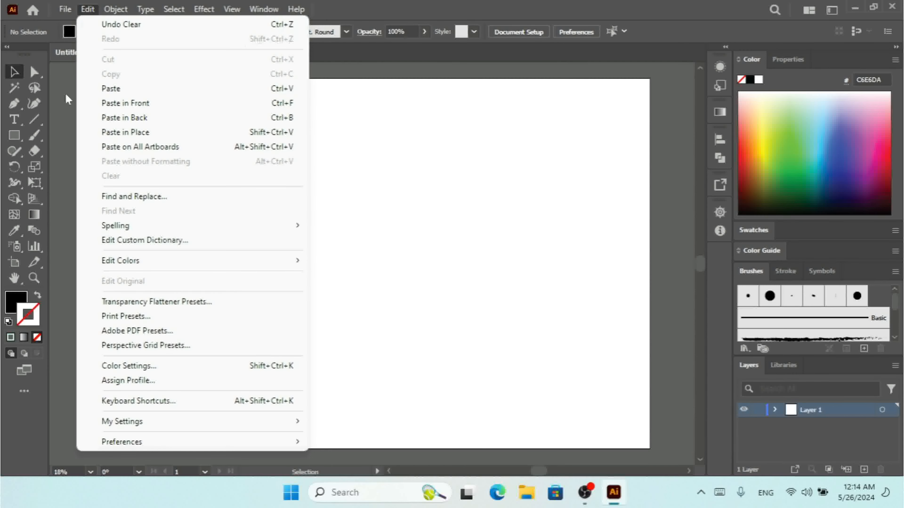
- Draw a large black rectangle on the artboard, delete it, then restore it with Ctrl+Z
click(7, 140)
mouse_move(213, 170)
mouse_down()
mouse_move(356, 240)
mouse_move(489, 335)
mouse_up()
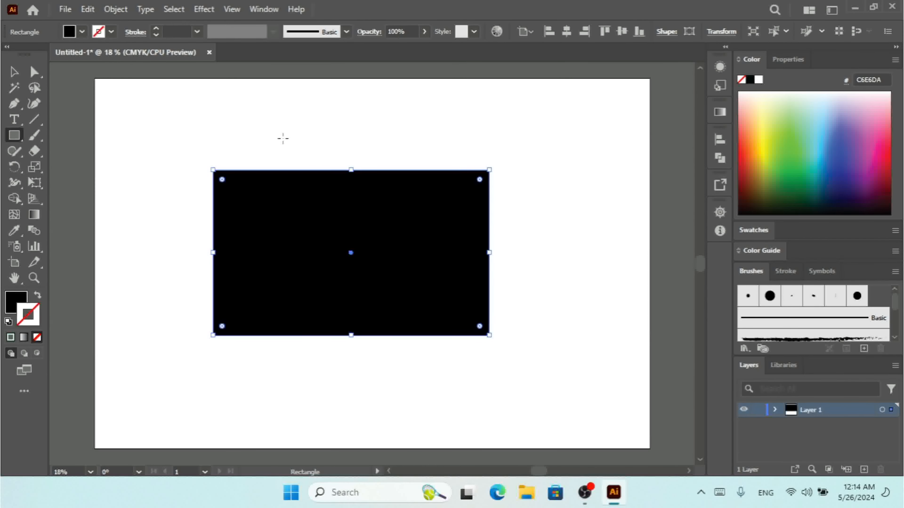
key(Delete)
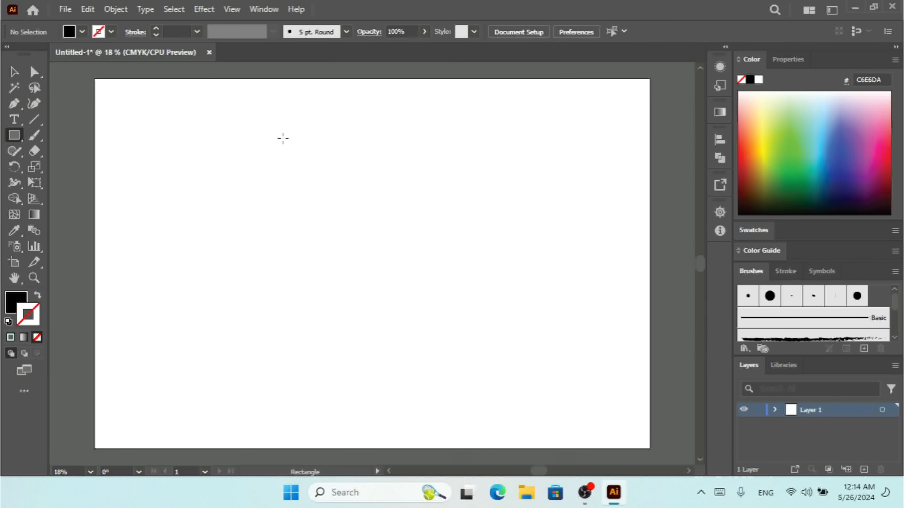
click(86, 9)
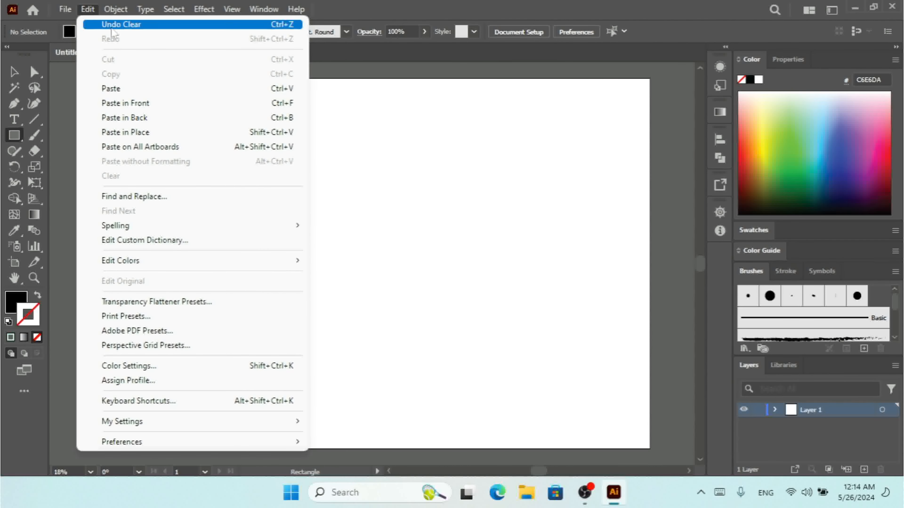
click(397, 175)
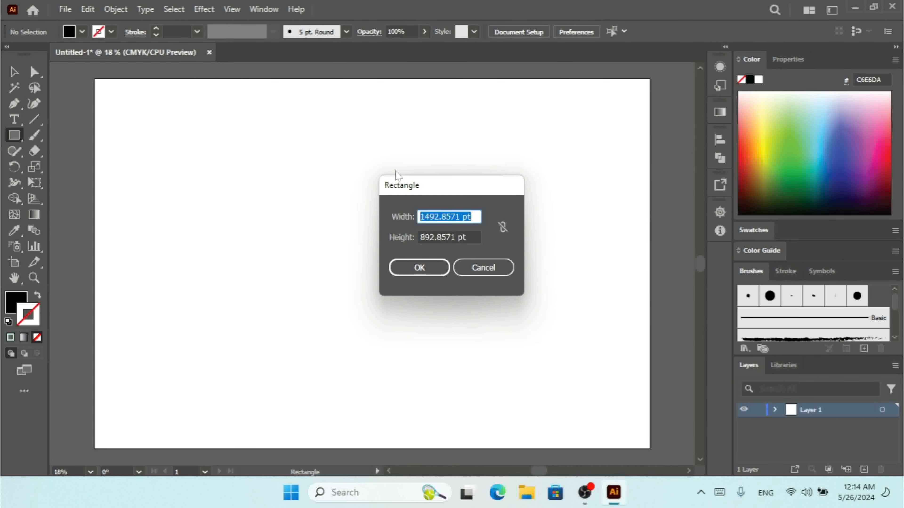
click(490, 269)
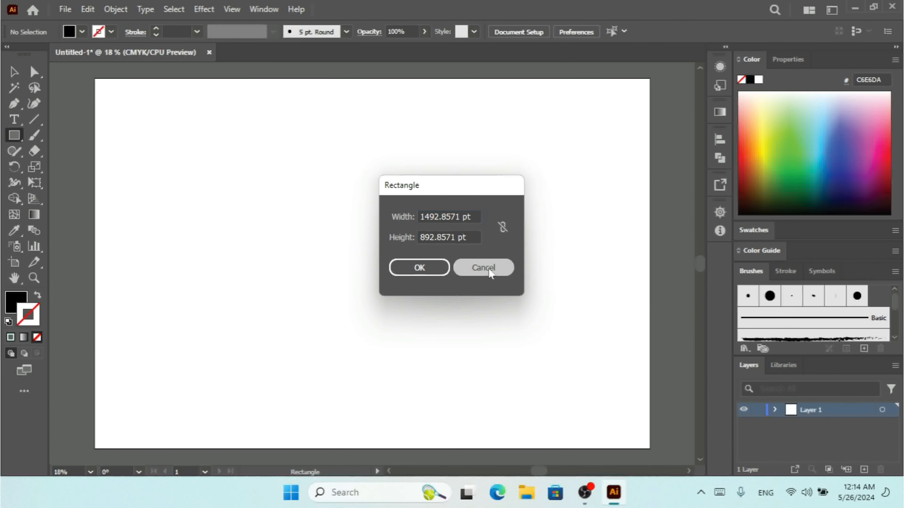
key(ctrl+z)
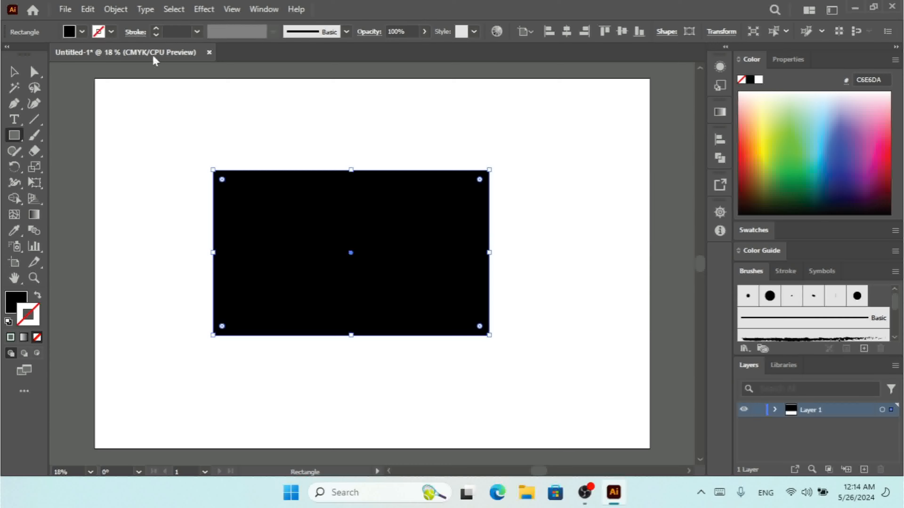
- Draw a tall bar over the black rectangle's right end with a light blue outline
click(91, 12)
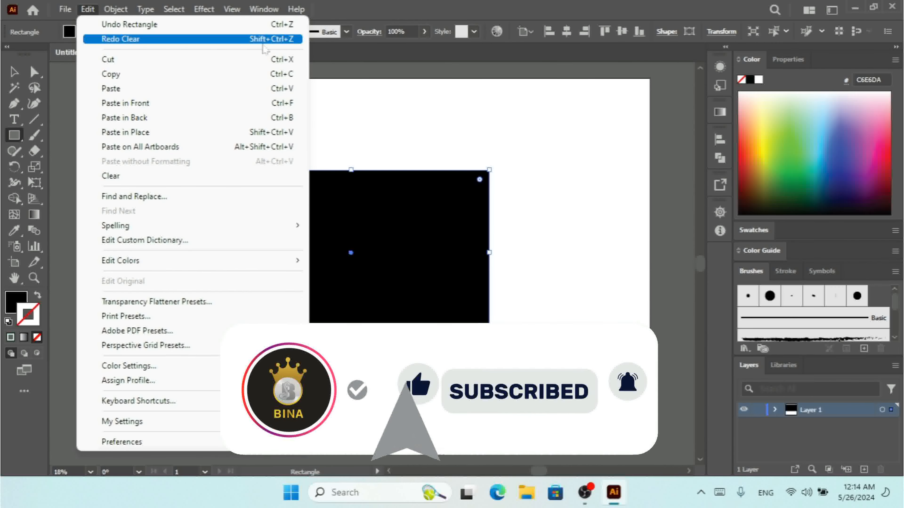
click(450, 222)
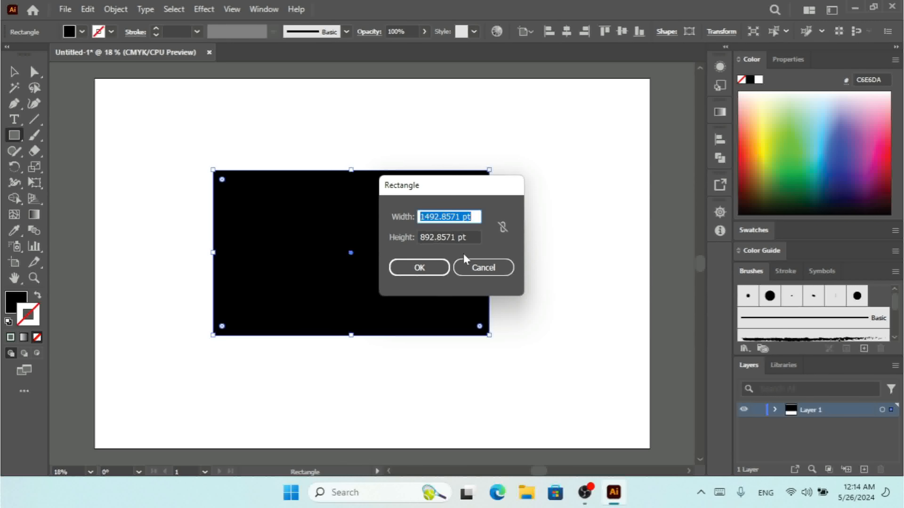
click(462, 265)
mouse_move(423, 138)
mouse_down()
mouse_move(502, 280)
mouse_move(490, 398)
mouse_up()
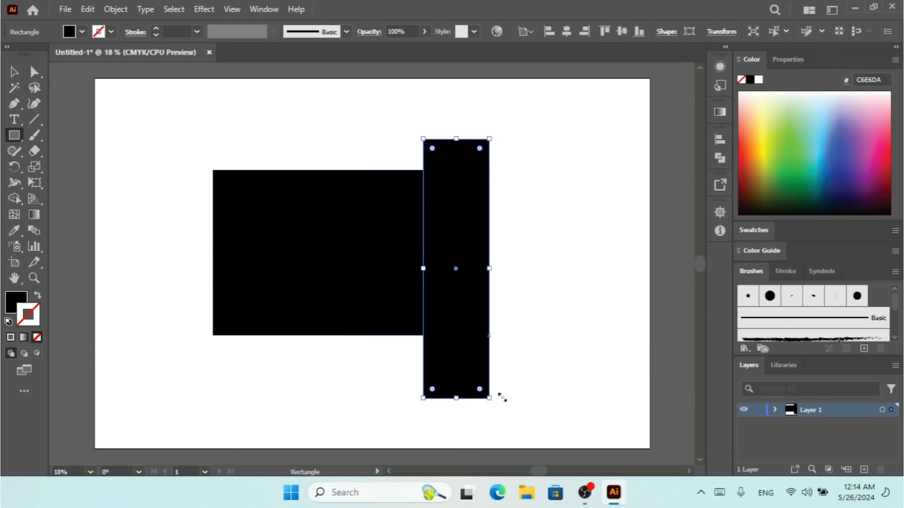
click(822, 123)
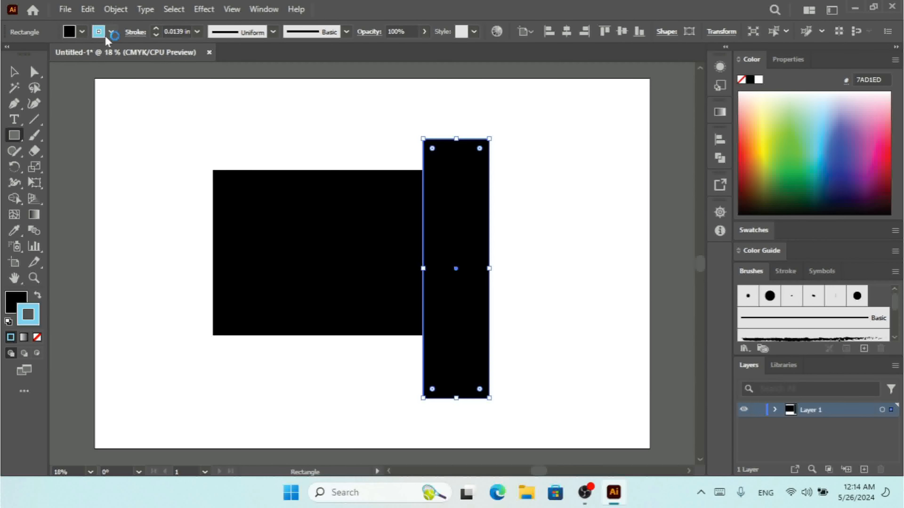
- Fill the tall bar with CMYK Yellow, then undo and redo the yellow fill
click(82, 32)
click(56, 54)
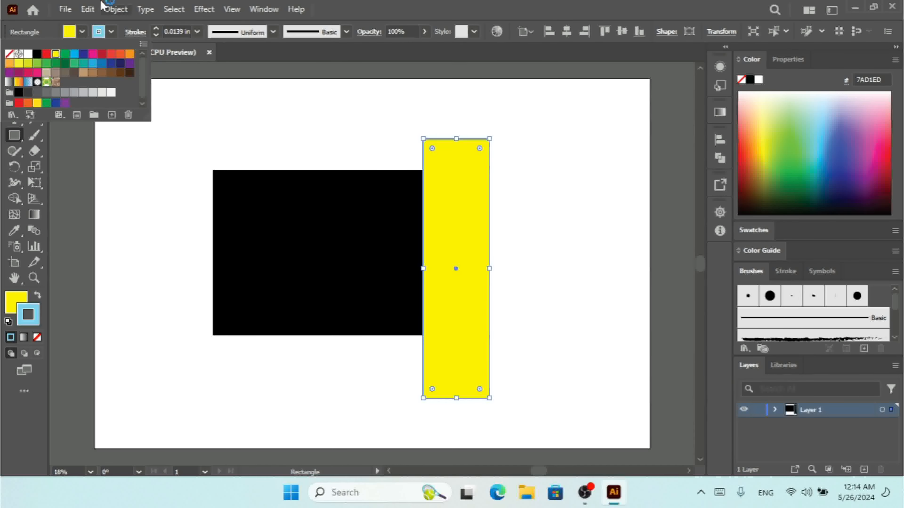
click(89, 9)
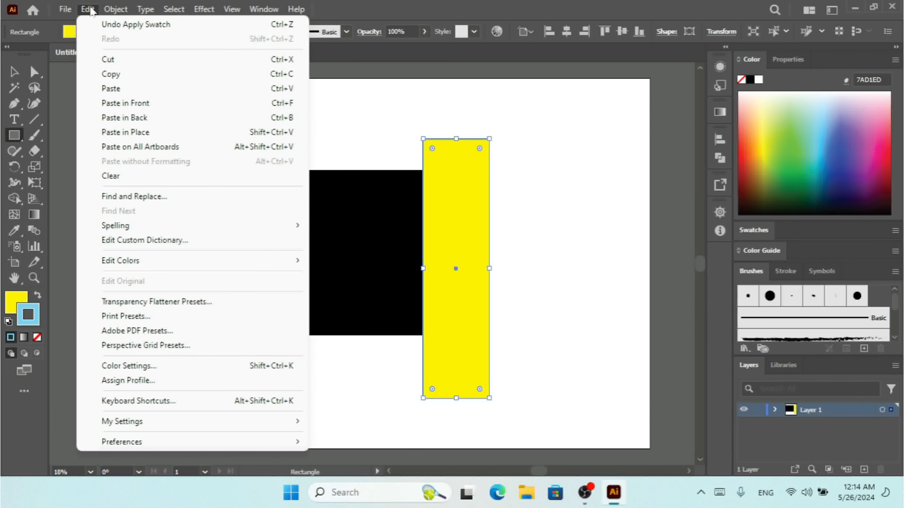
click(130, 24)
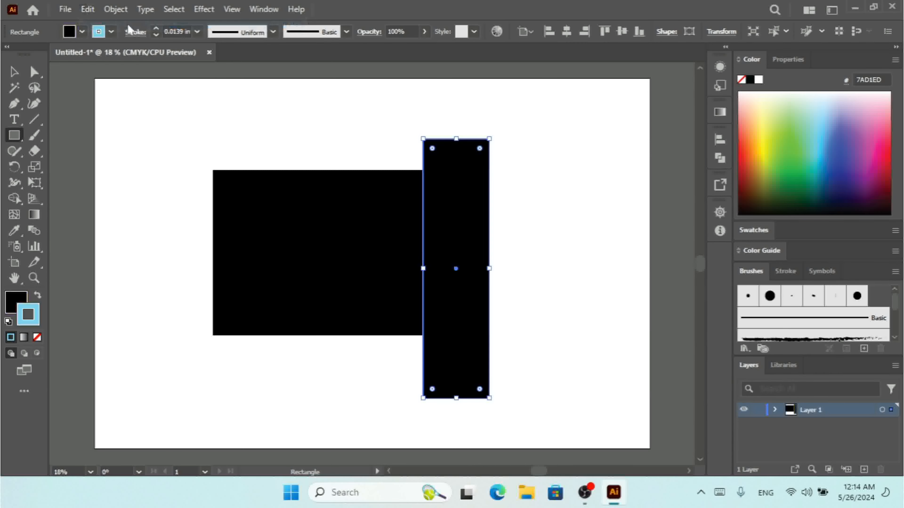
click(91, 11)
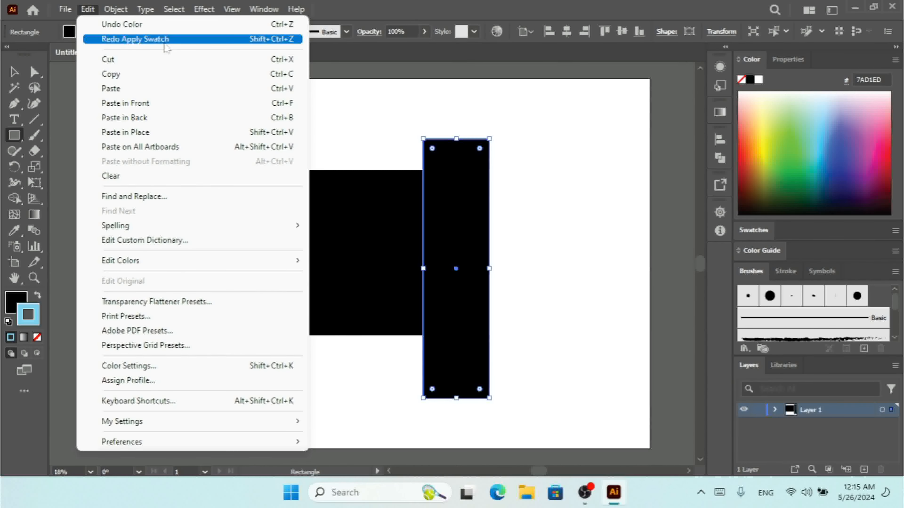
click(166, 40)
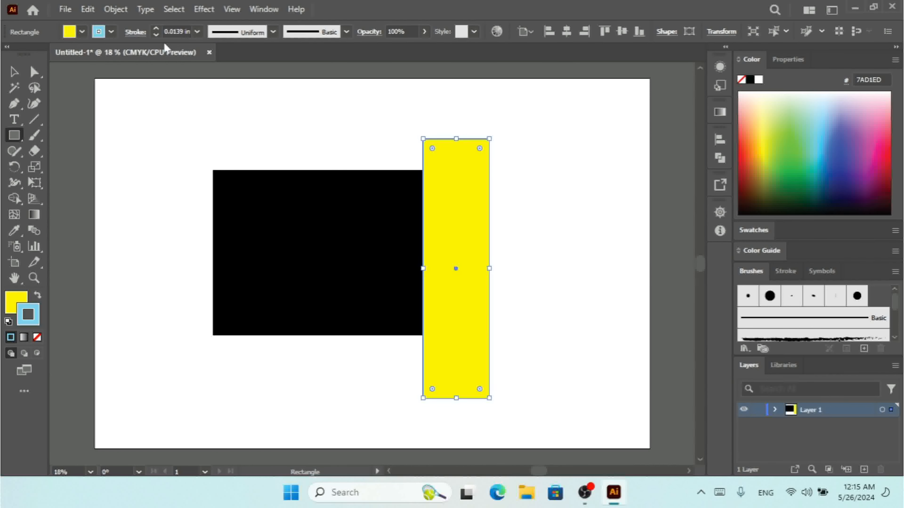
click(111, 14)
- Copy the yellow bar and paste a duplicate just left of the original
mouse_move(88, 10)
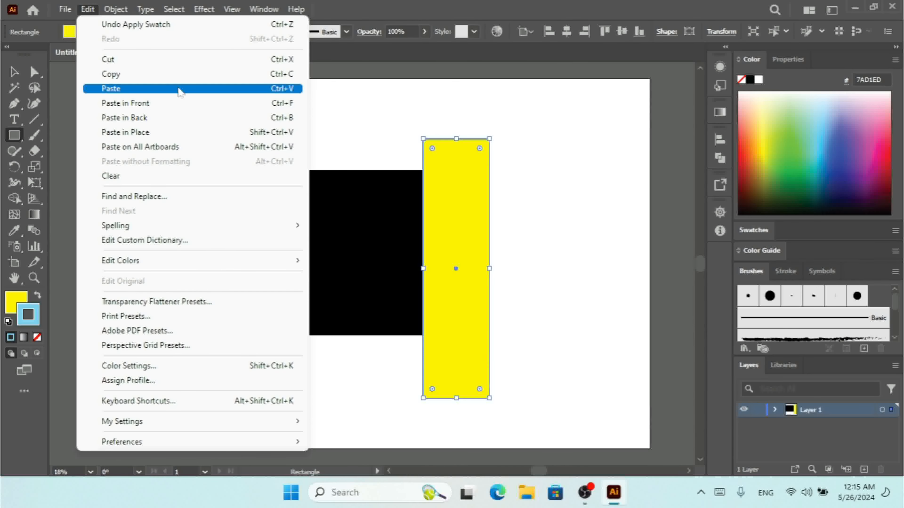
click(176, 79)
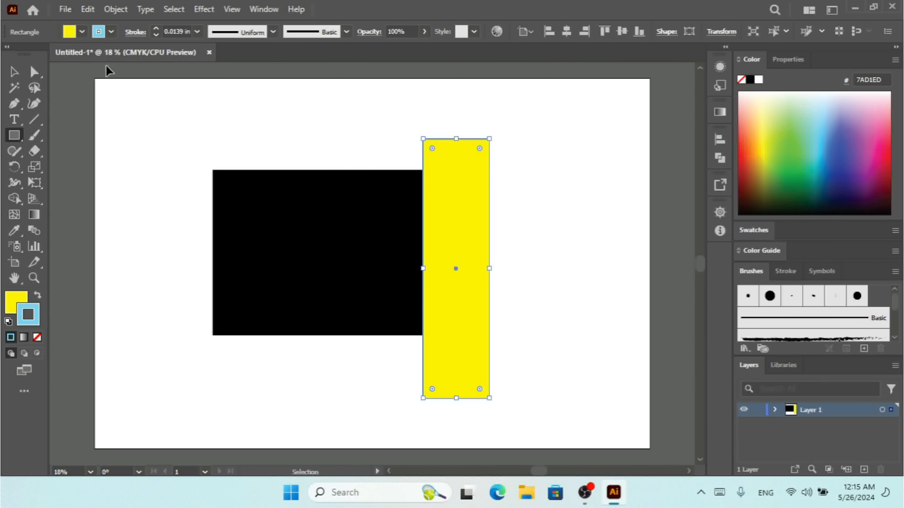
key(ctrl+v)
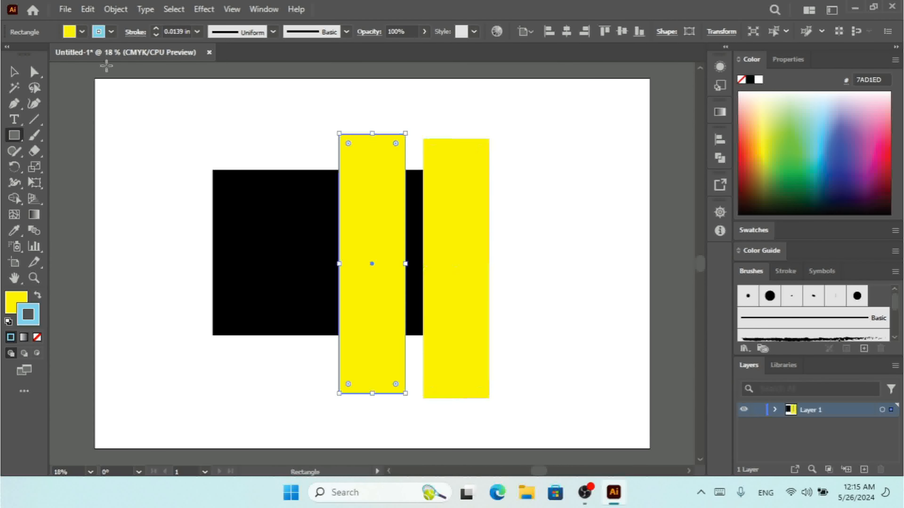
- Copy the new yellow bar and paste a copy directly on top of it
click(94, 10)
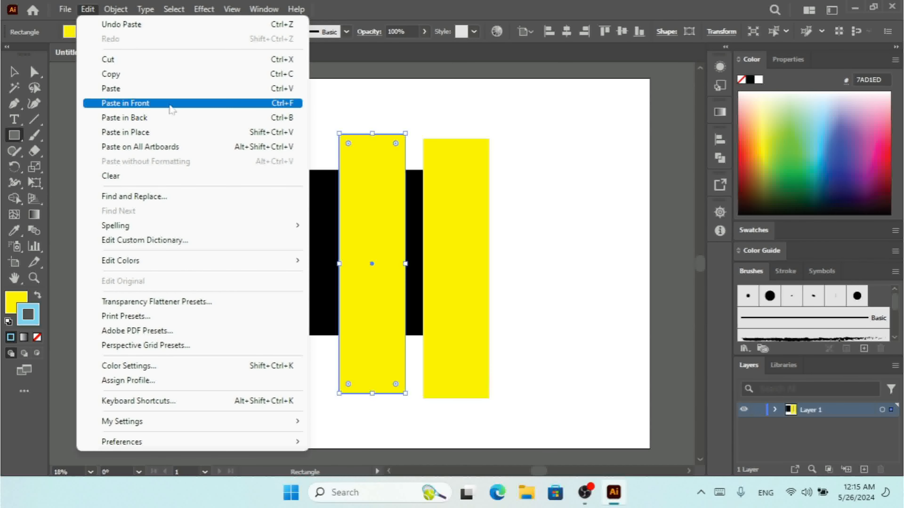
click(119, 75)
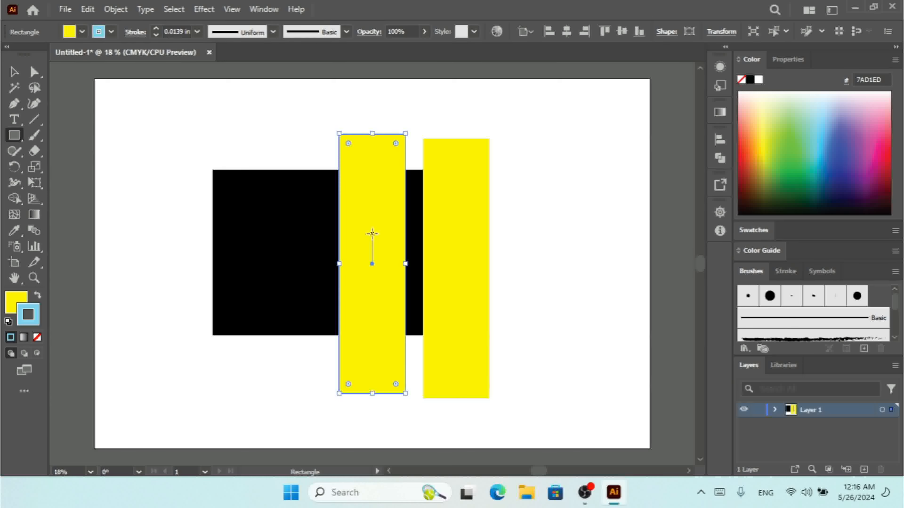
click(87, 10)
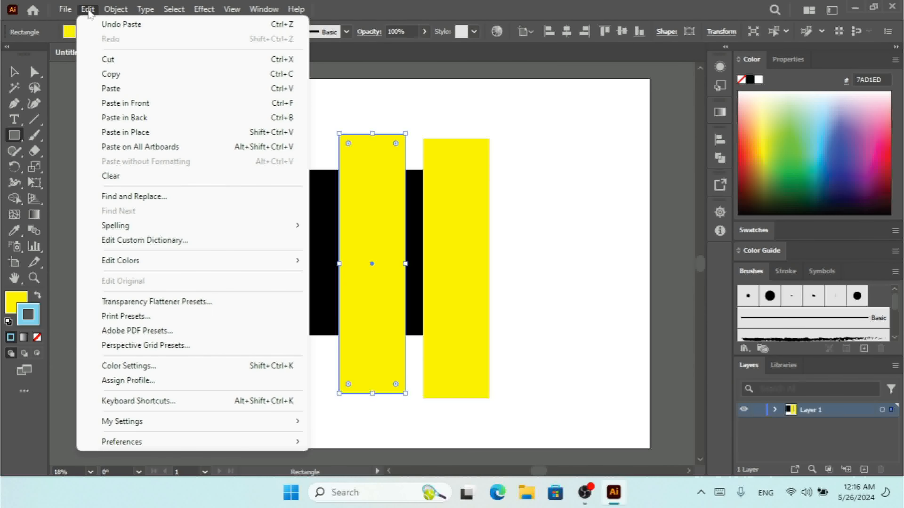
click(142, 107)
- Give the pasted copy a darker blue outline and cyan fill, undoing its trial move left
click(828, 129)
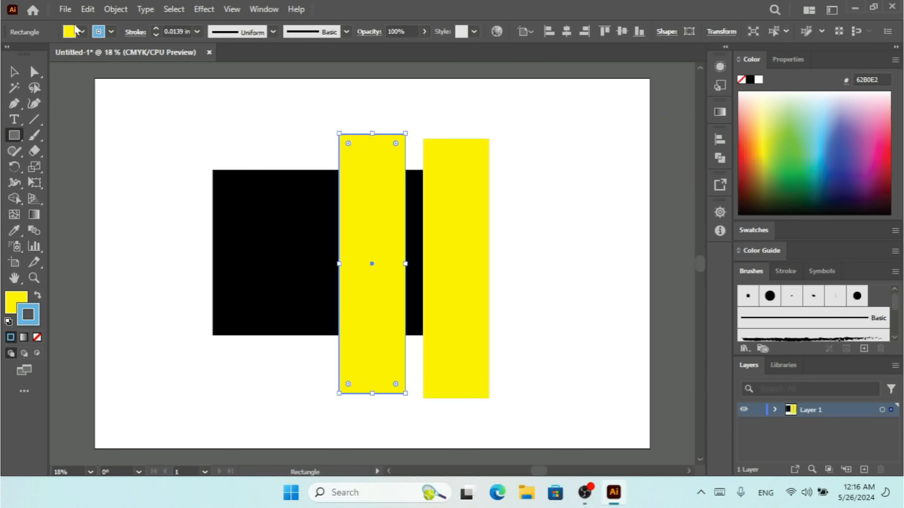
click(82, 32)
click(73, 54)
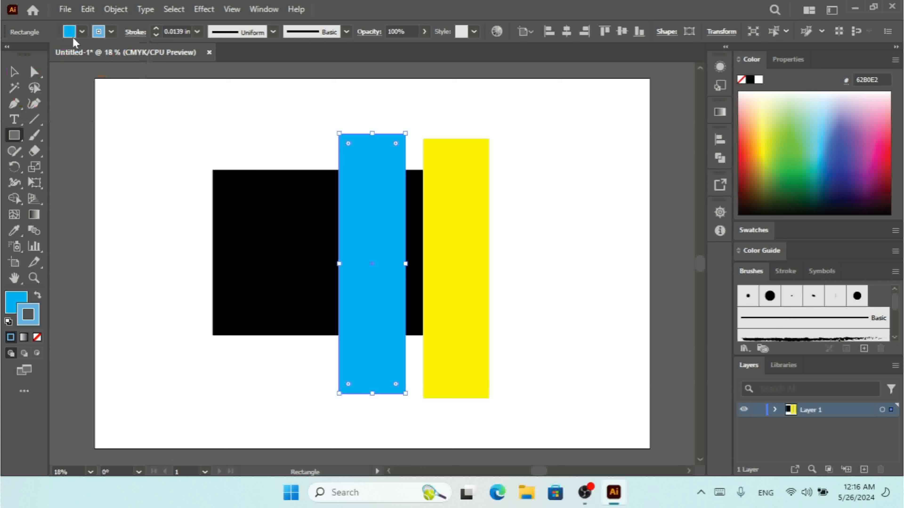
click(14, 72)
drag(378, 263, 333, 263)
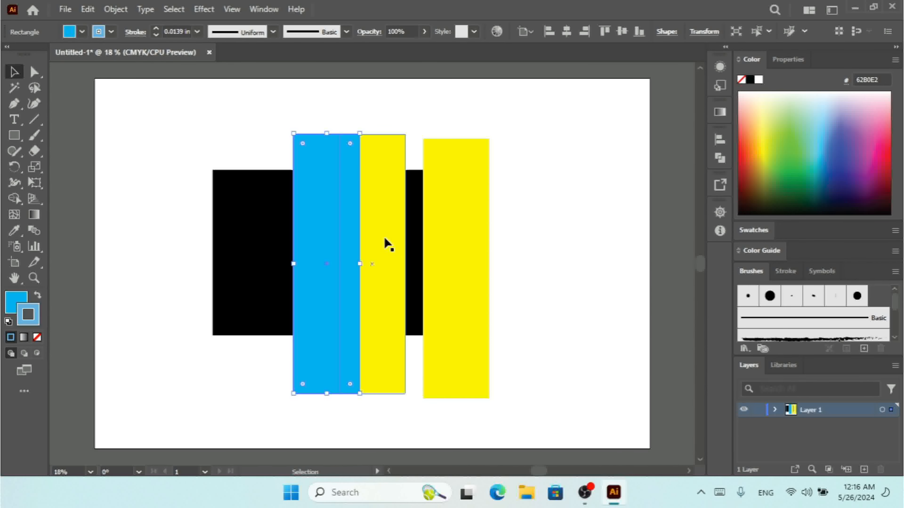
key(ctrl+z)
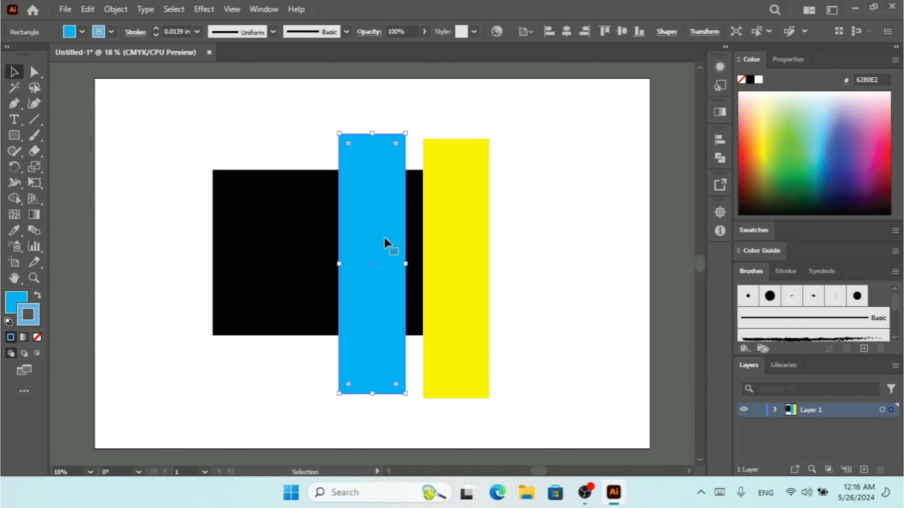
- Paste a yellow bar copy in back, shift the blue bar left, and rearrange the yellow bars
click(90, 14)
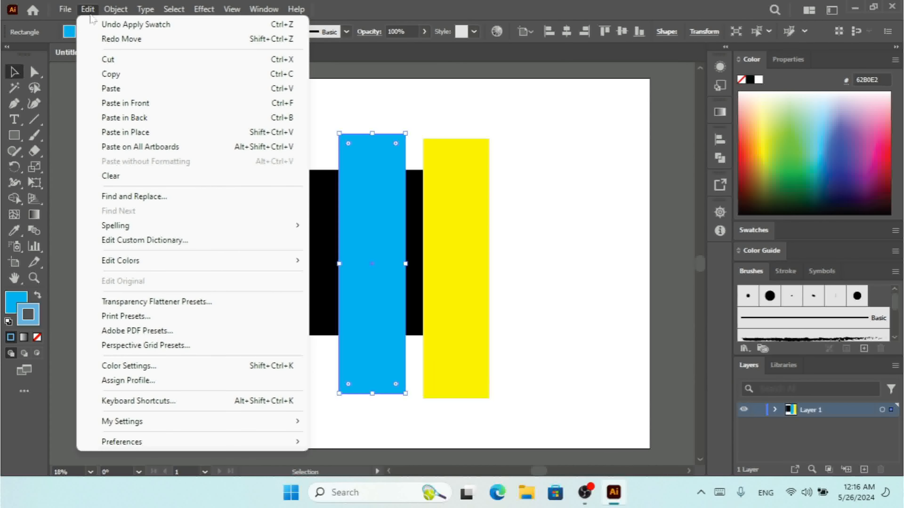
click(184, 119)
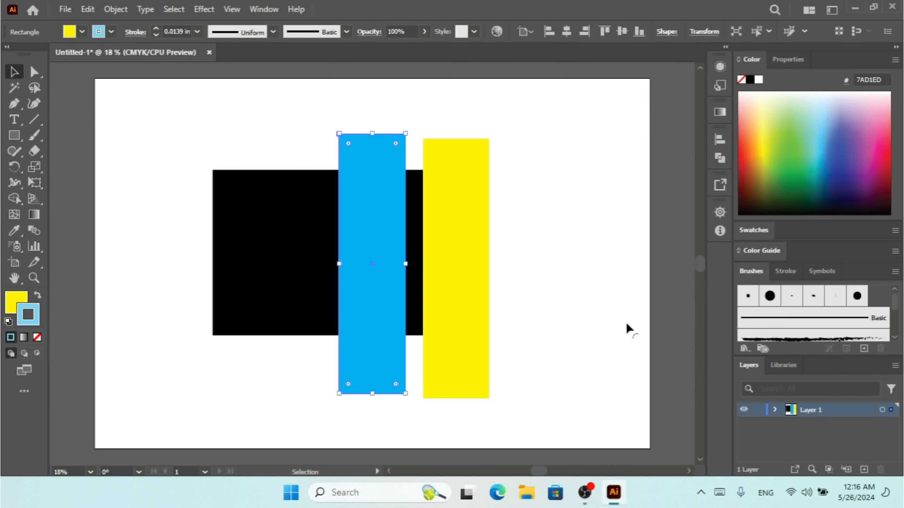
drag(370, 278, 289, 284)
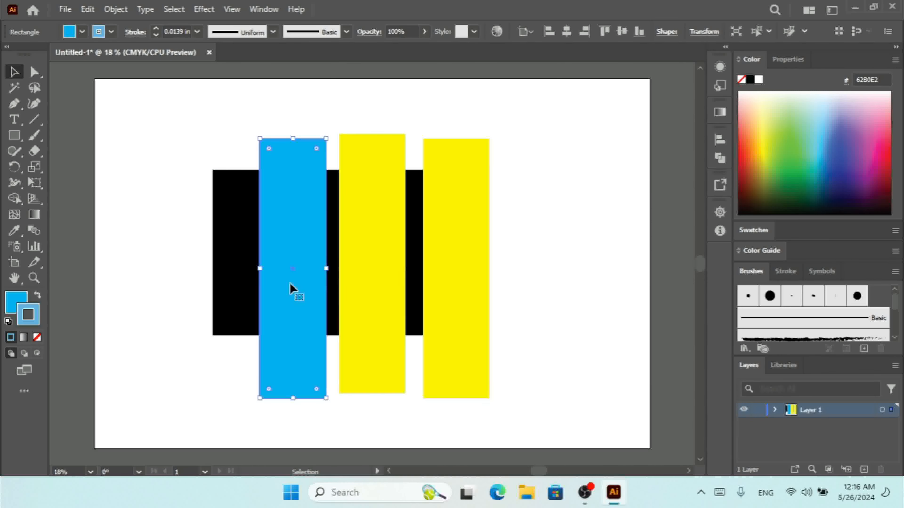
drag(369, 279, 481, 267)
mouse_move(370, 248)
mouse_down()
mouse_move(523, 242)
mouse_move(369, 246)
mouse_up()
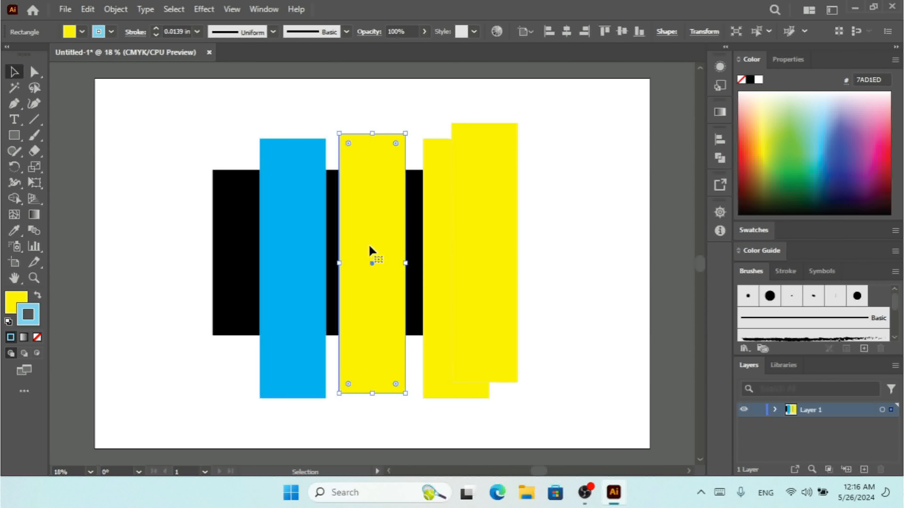
click(88, 12)
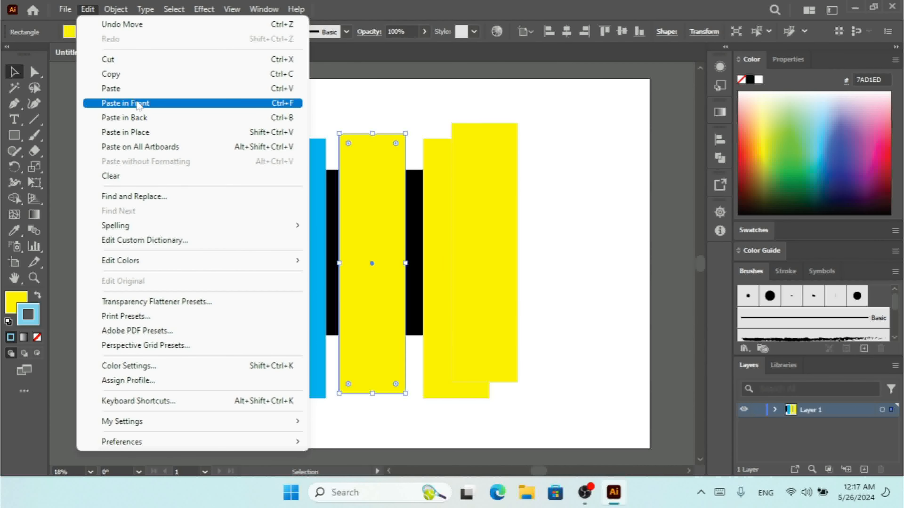
- Copy the blue bar, paste it in place, and drag the copy to the black rectangle's left end
click(361, 237)
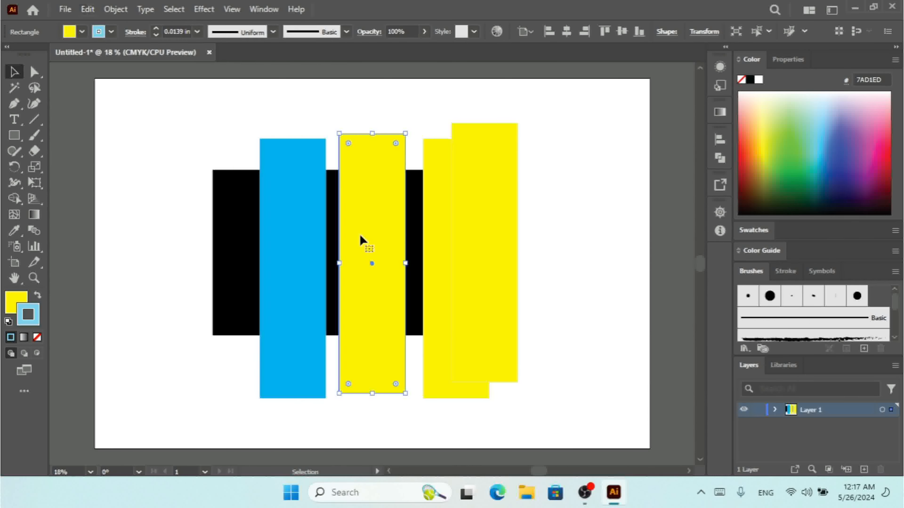
click(291, 247)
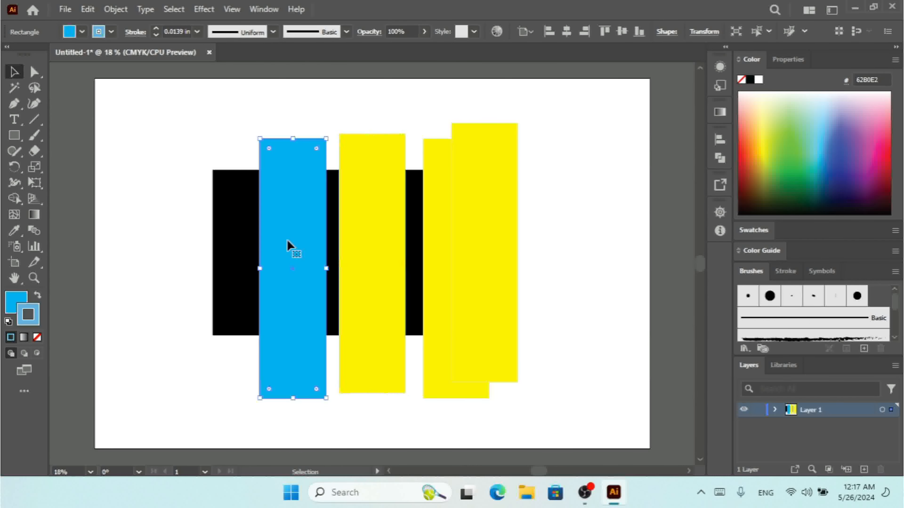
click(86, 9)
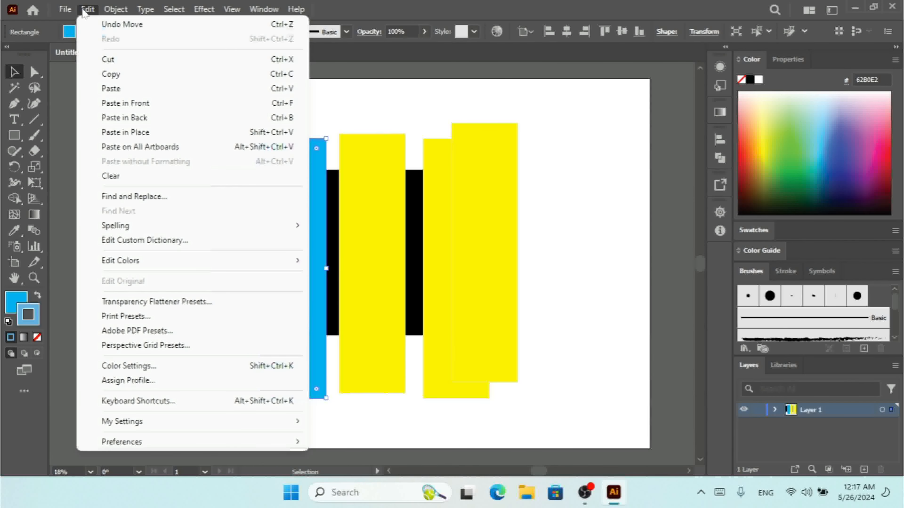
click(108, 74)
click(88, 10)
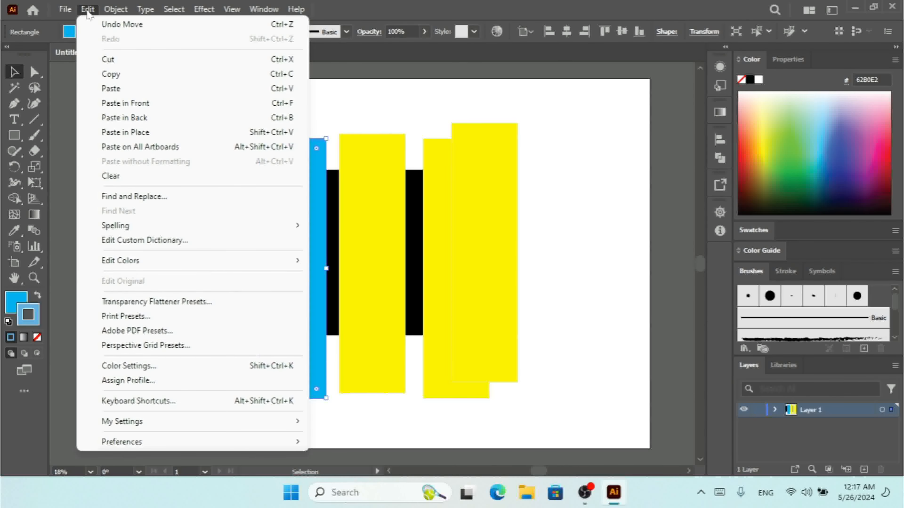
click(147, 137)
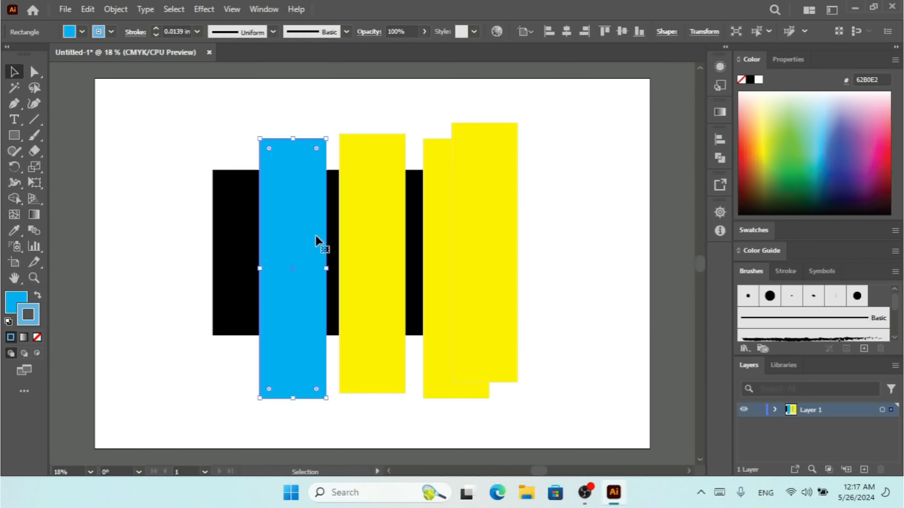
drag(310, 238, 225, 226)
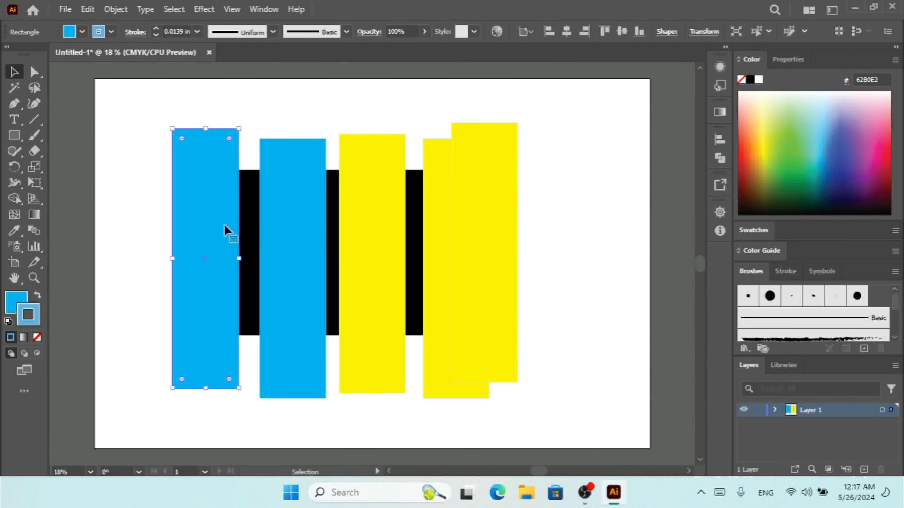
click(311, 232)
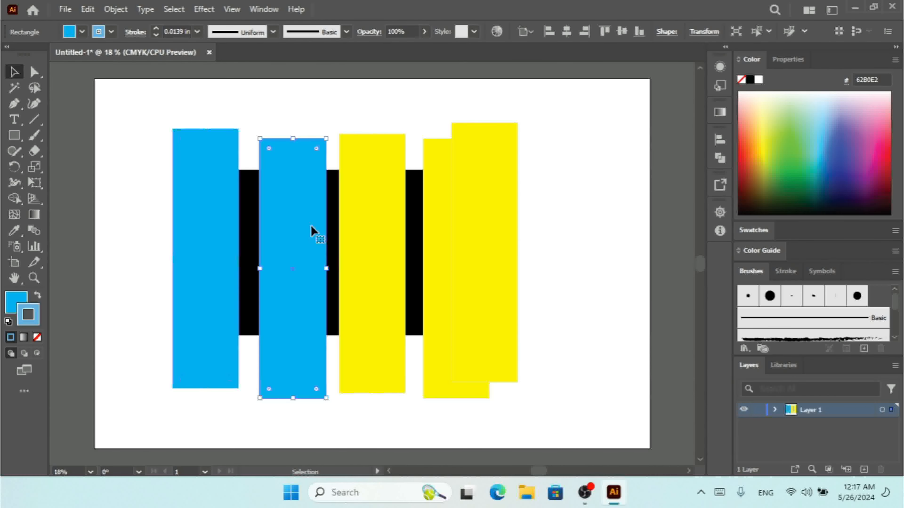
- Copy the middle blue bar, paste it in front, and slide it to merge into one wide blue block
click(87, 10)
click(113, 75)
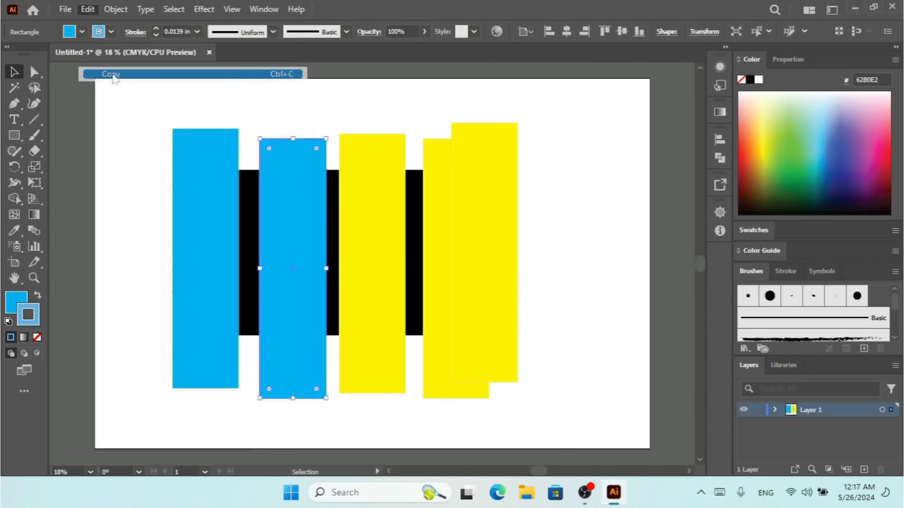
click(87, 9)
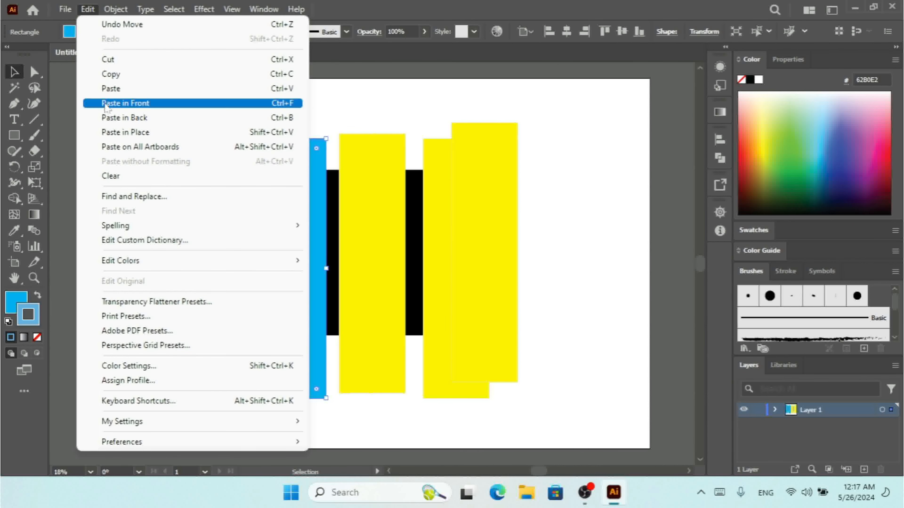
click(144, 104)
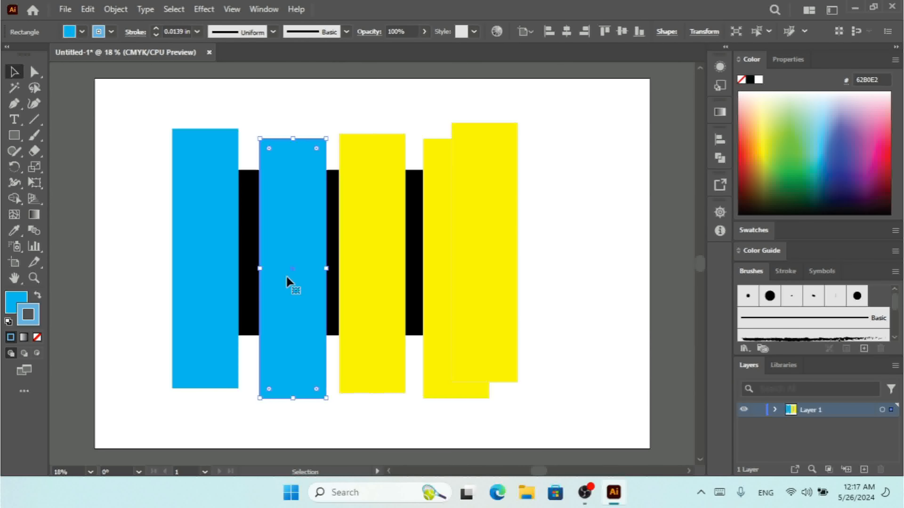
drag(302, 268, 242, 268)
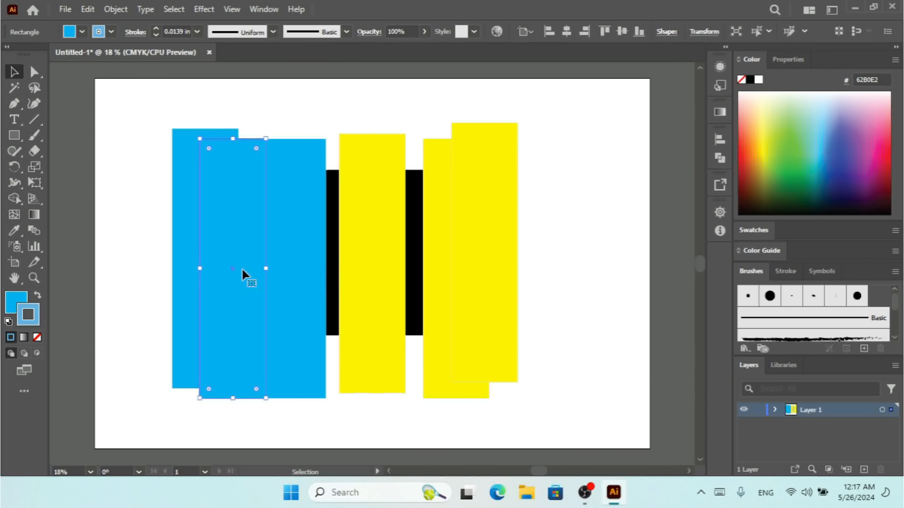
drag(242, 269, 265, 275)
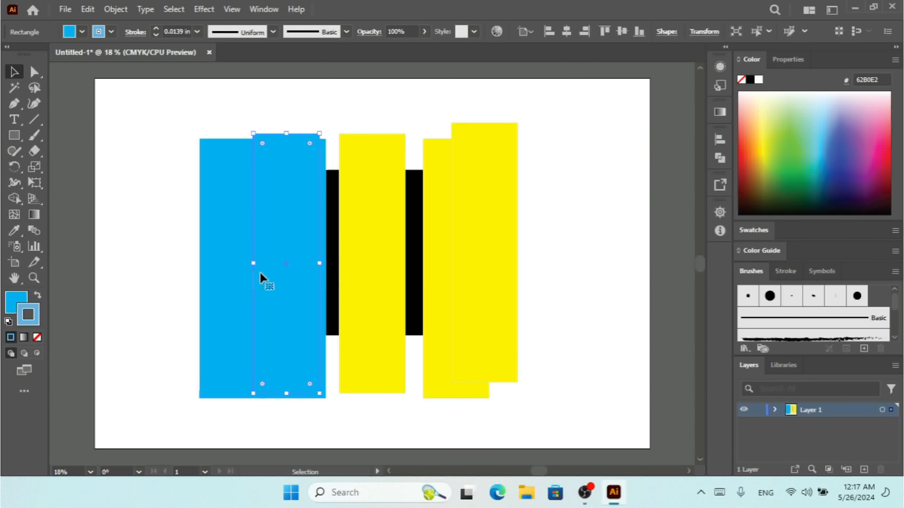
click(88, 11)
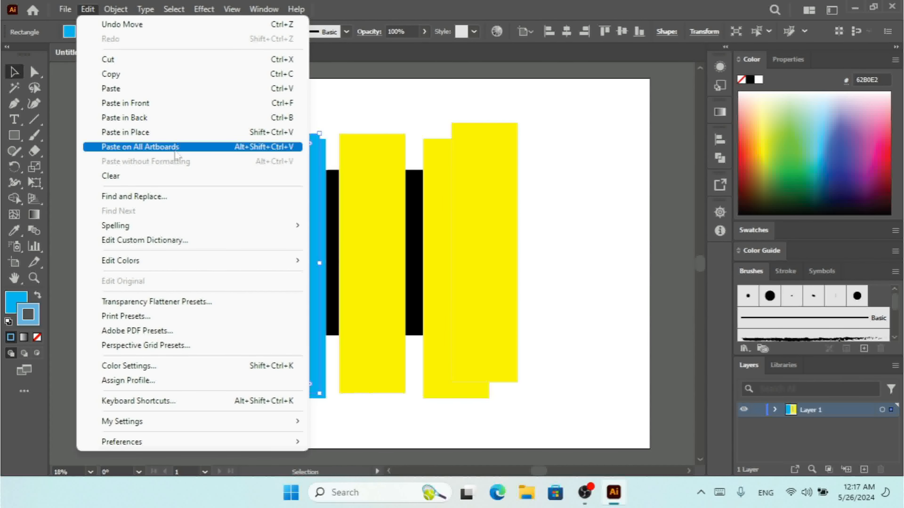
click(561, 209)
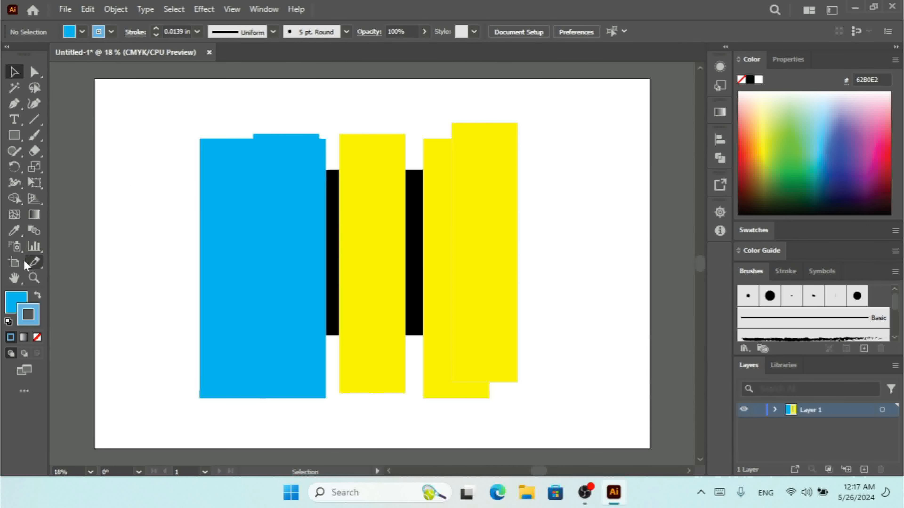
- Create a new artboard and use Paste on All Artboards to place the blue bar on it
click(17, 267)
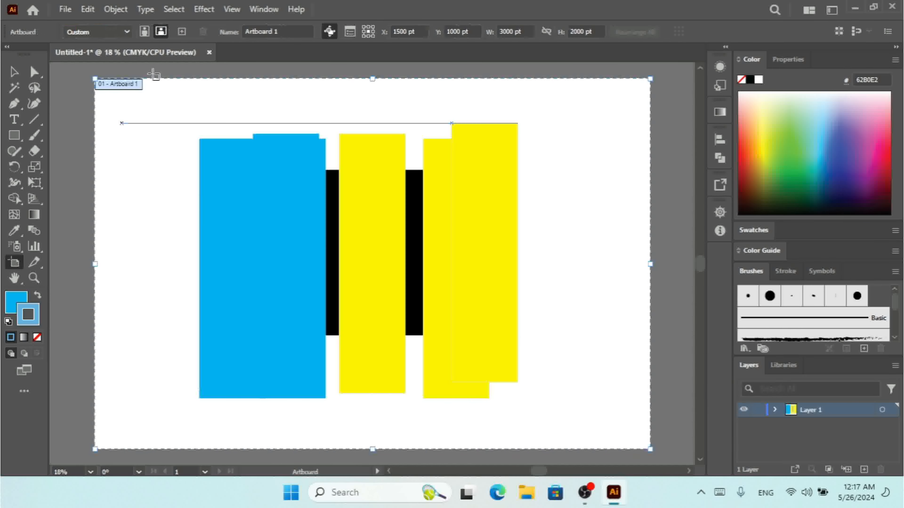
click(182, 32)
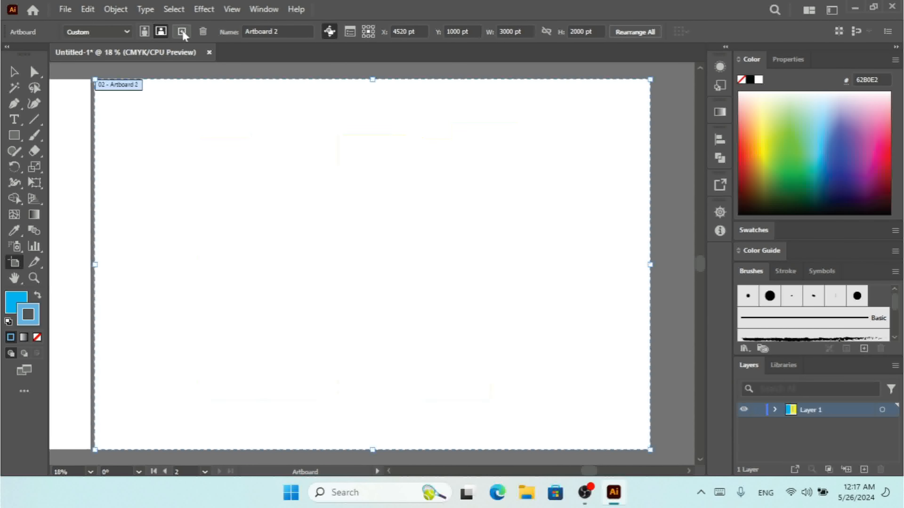
click(88, 9)
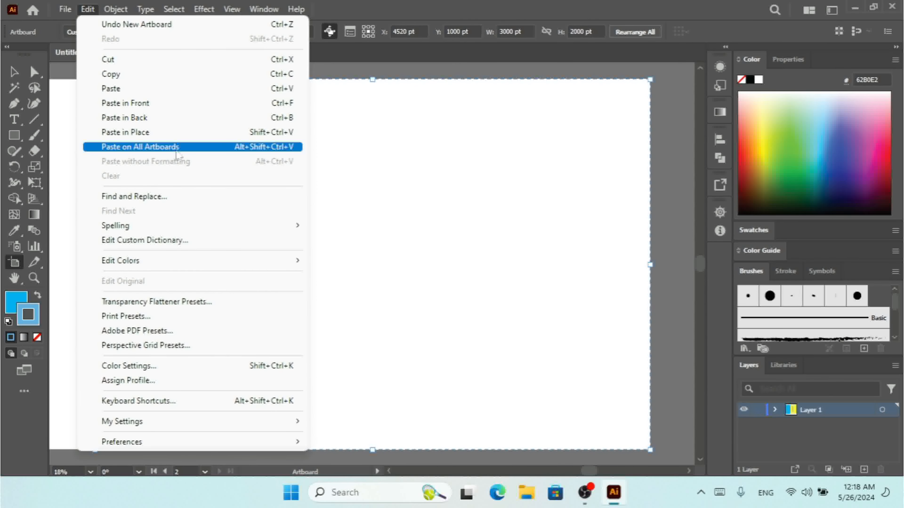
click(270, 150)
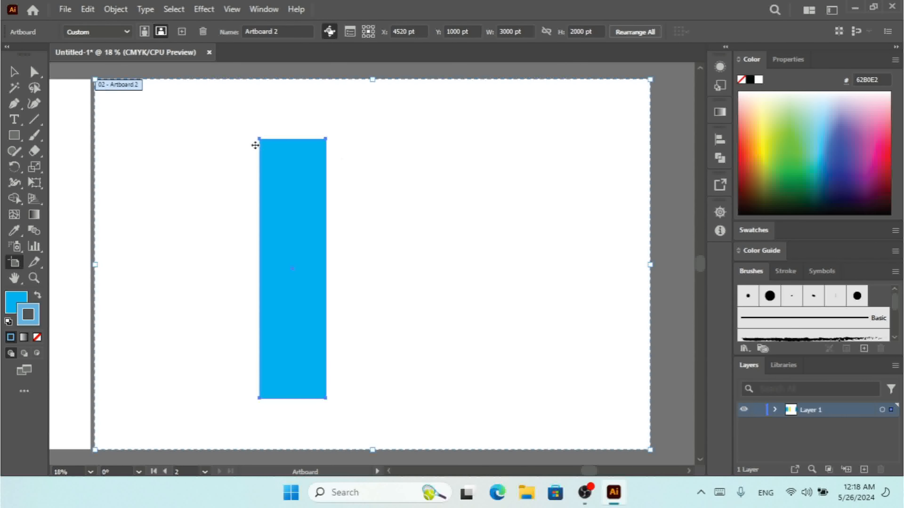
click(14, 71)
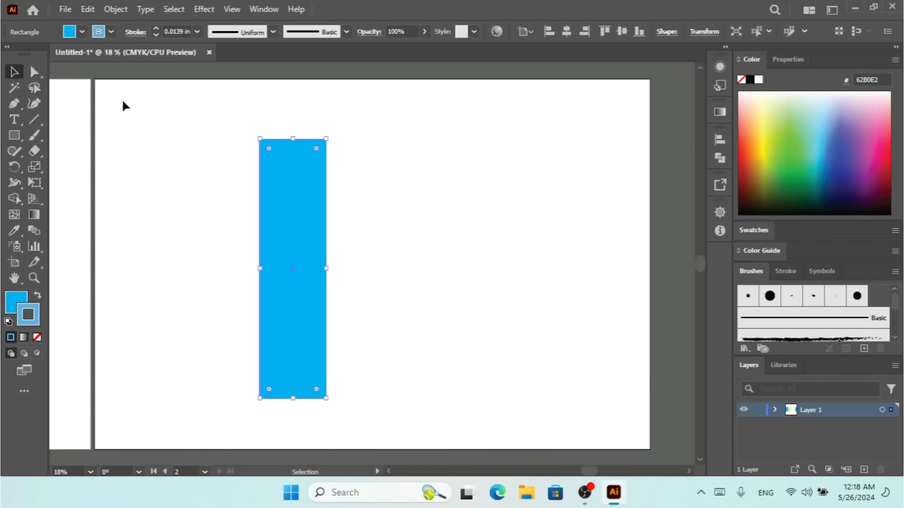
- Delete the pasted blue bar from the second artboard
click(88, 10)
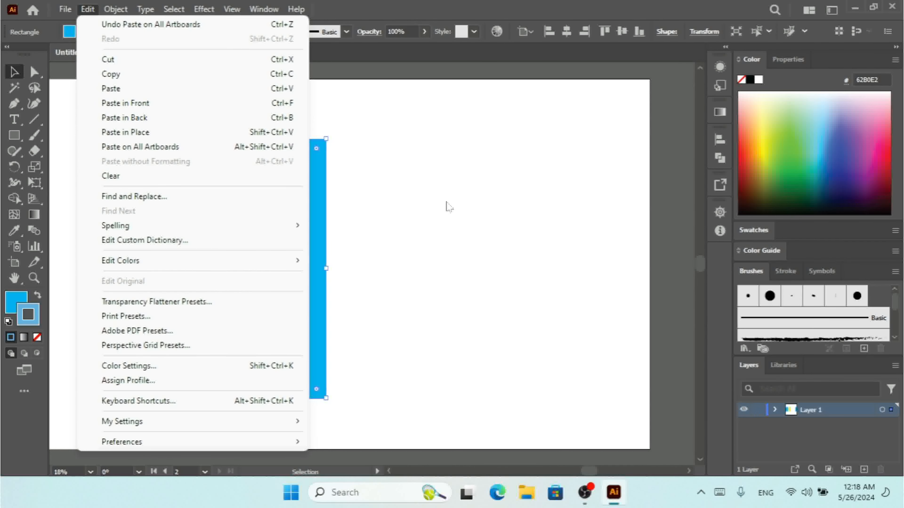
click(324, 175)
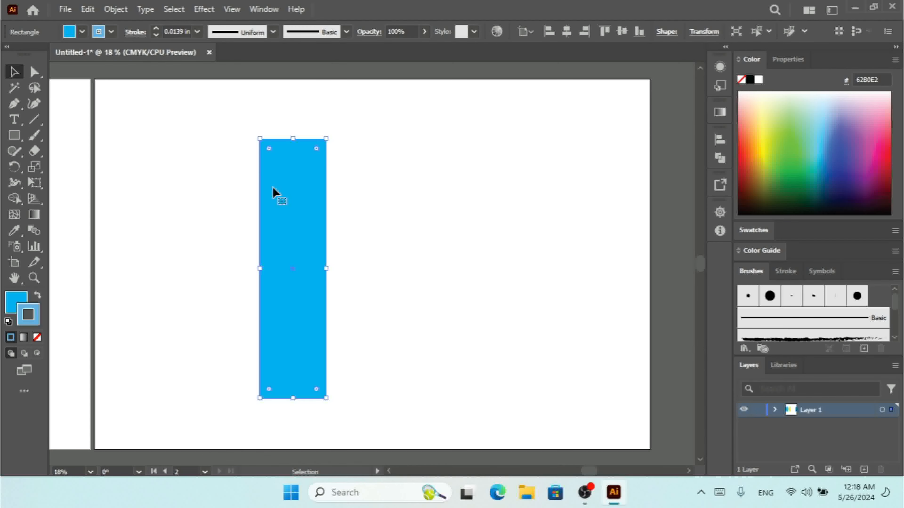
key(Delete)
click(15, 120)
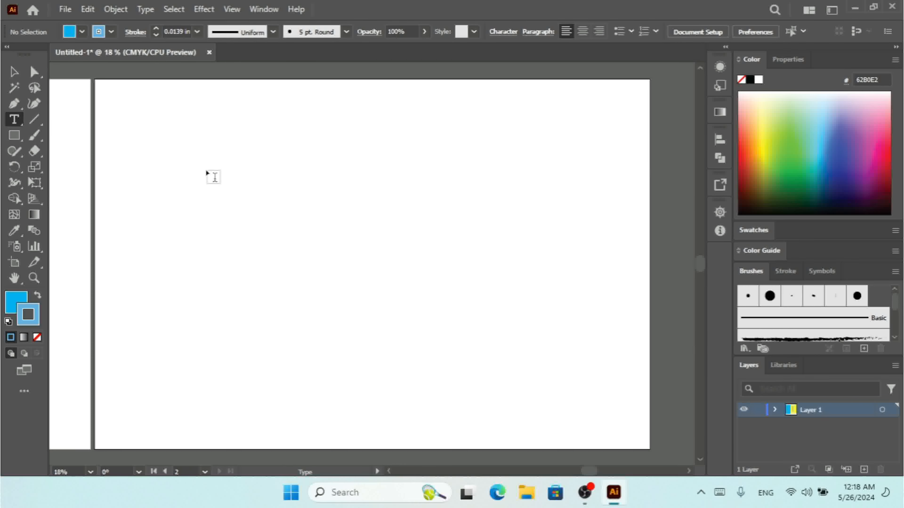
- Place bold Rubik 300 px 'Lorem ipsum' text near the artboard top and colour its 'r' cyan blue
click(210, 177)
drag(309, 159, 281, 152)
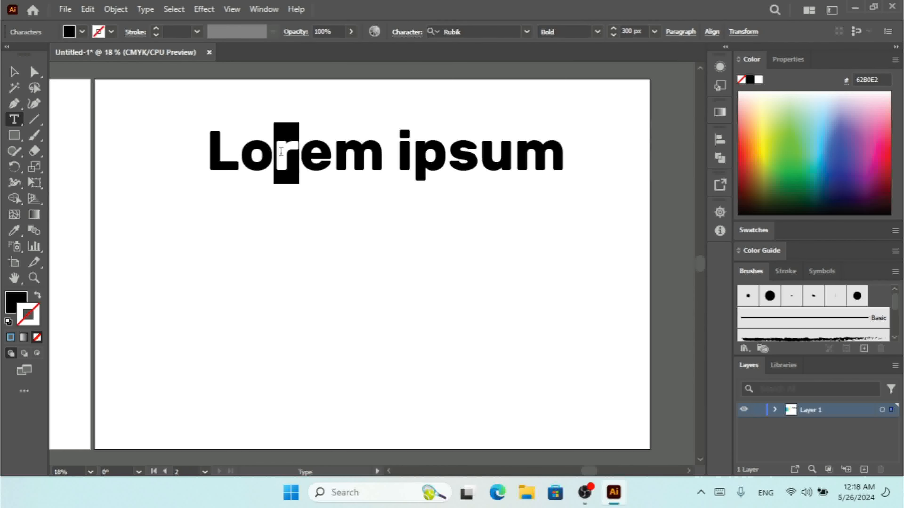
click(82, 32)
click(74, 54)
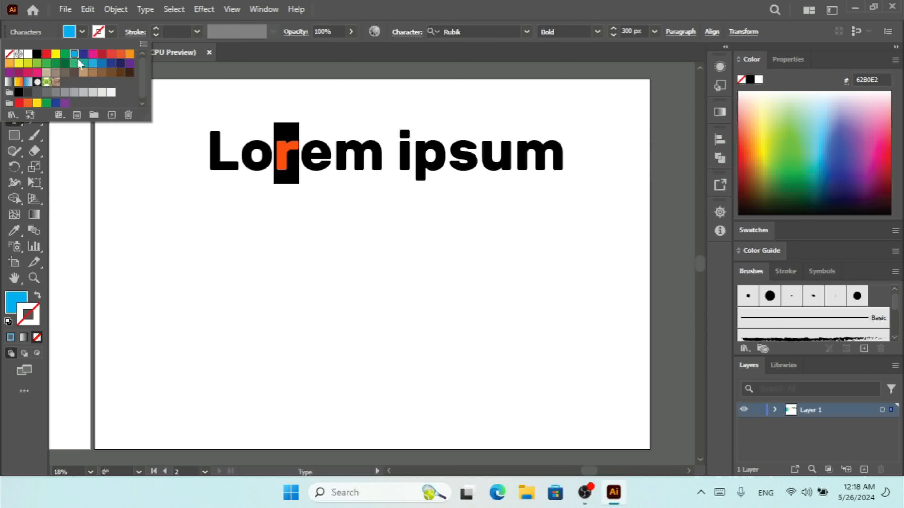
click(348, 161)
click(328, 152)
drag(210, 148, 577, 149)
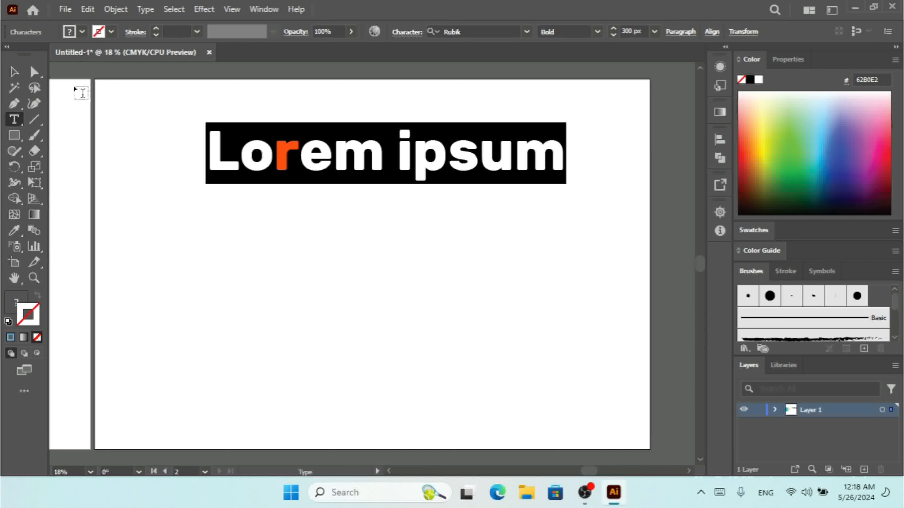
click(85, 10)
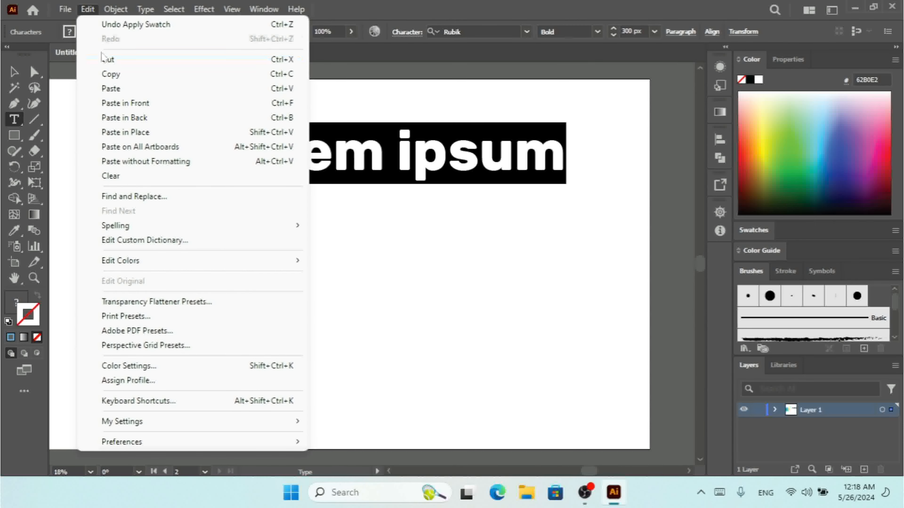
click(124, 88)
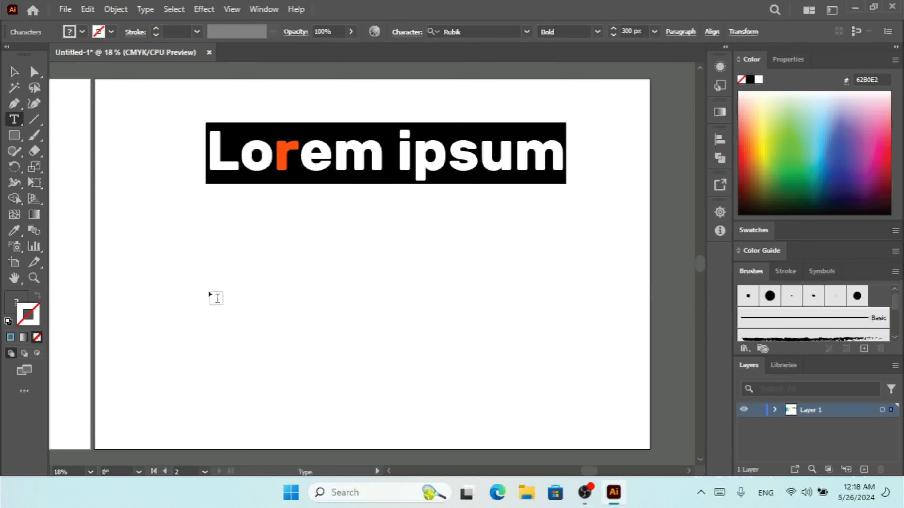
- Paste a second 'Lorem ipsum' line below the first without formatting, so it is entirely black
key(Escape)
click(220, 282)
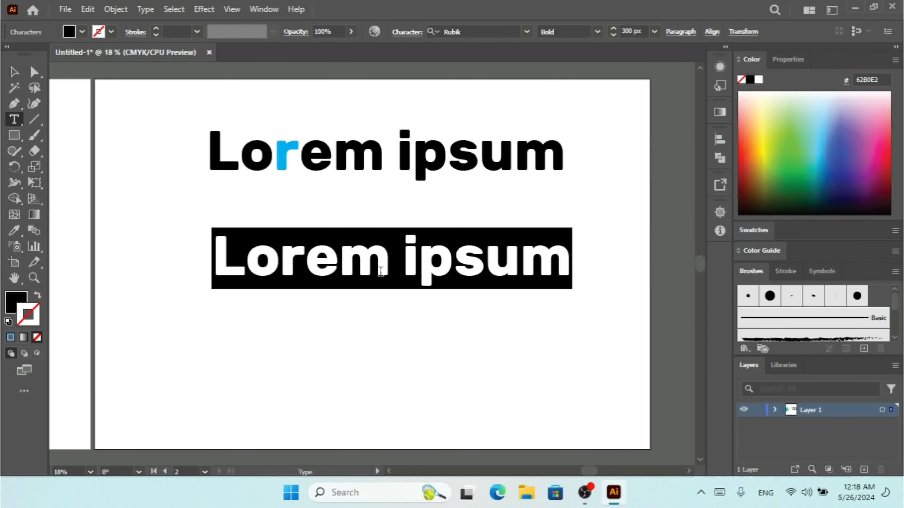
click(87, 10)
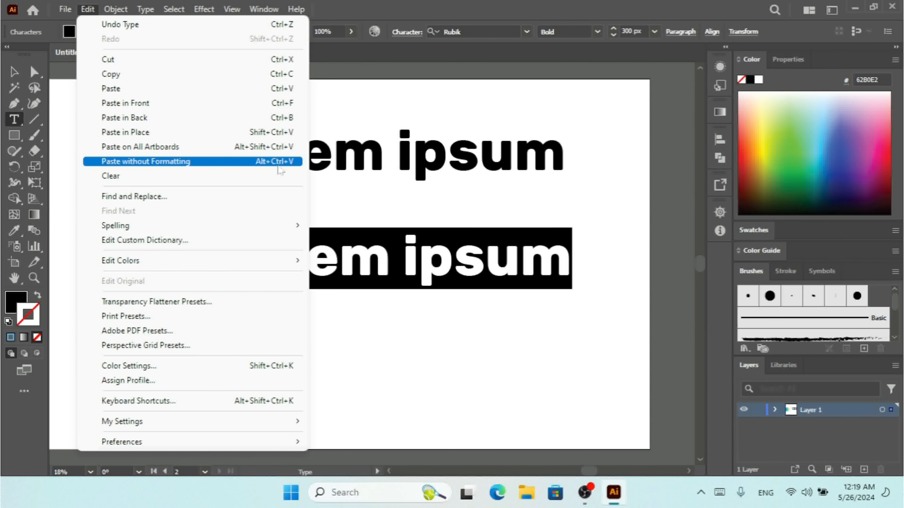
click(264, 165)
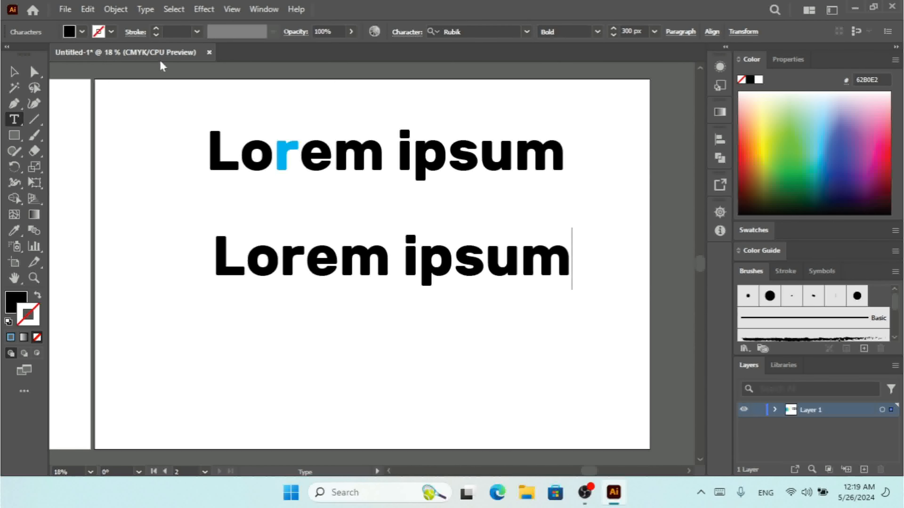
- Marquee-select both 'Lorem ipsum' lines with the Selection tool and remove them with Edit > Clear
click(95, 13)
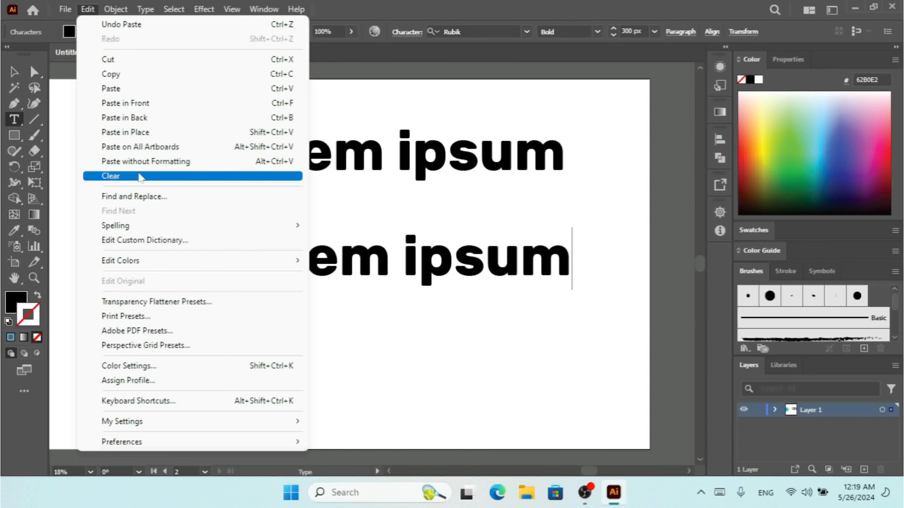
click(139, 176)
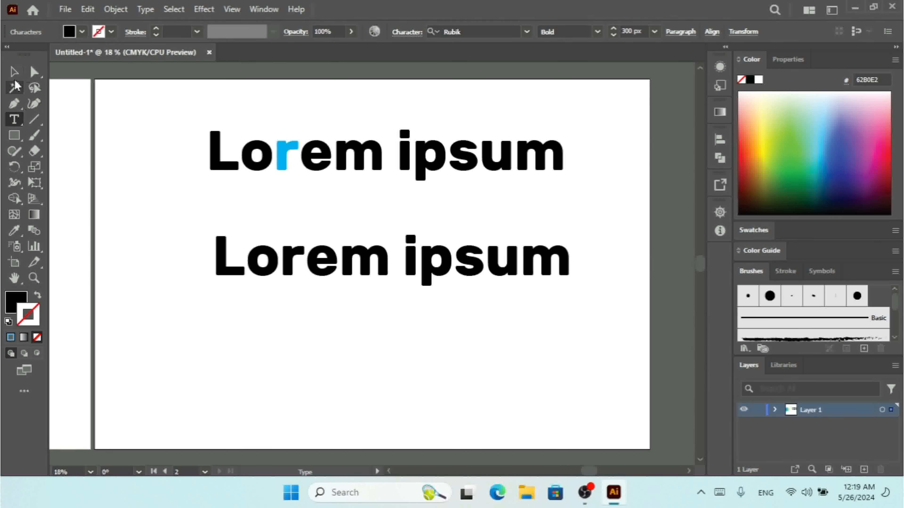
click(13, 72)
click(145, 174)
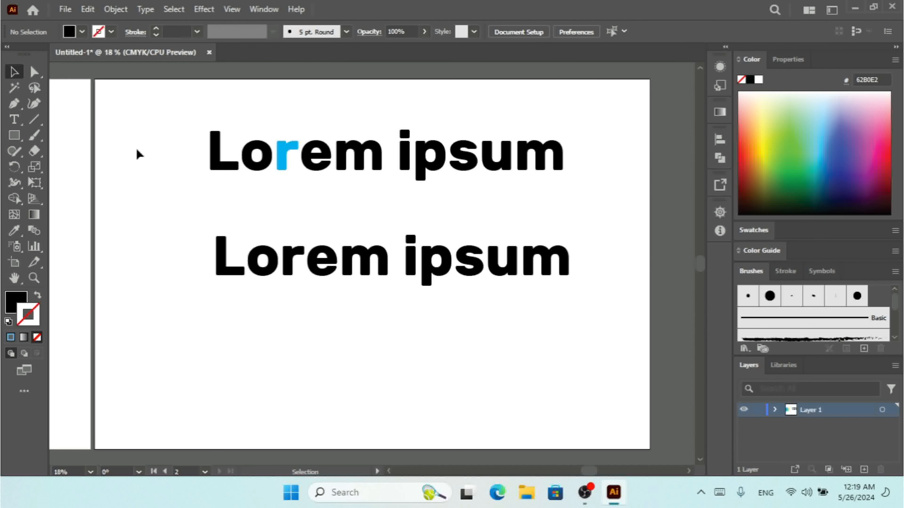
click(87, 9)
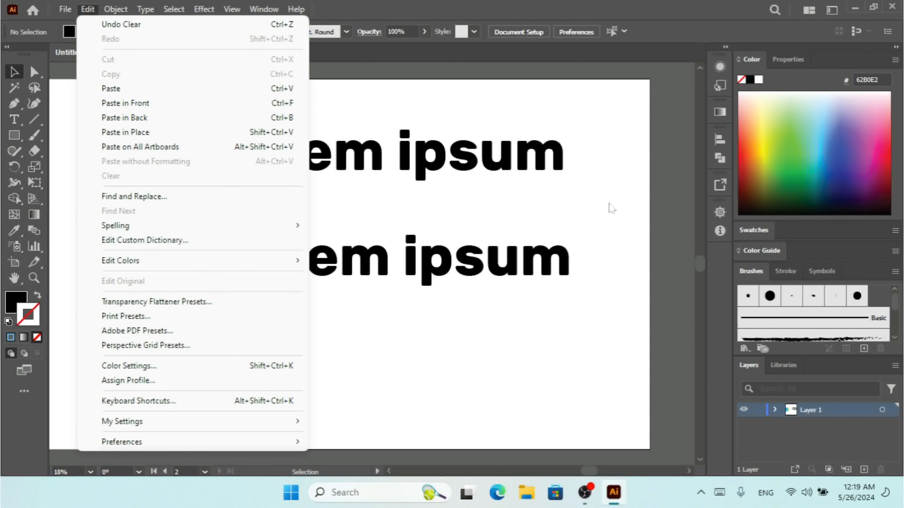
click(597, 176)
drag(629, 114, 155, 325)
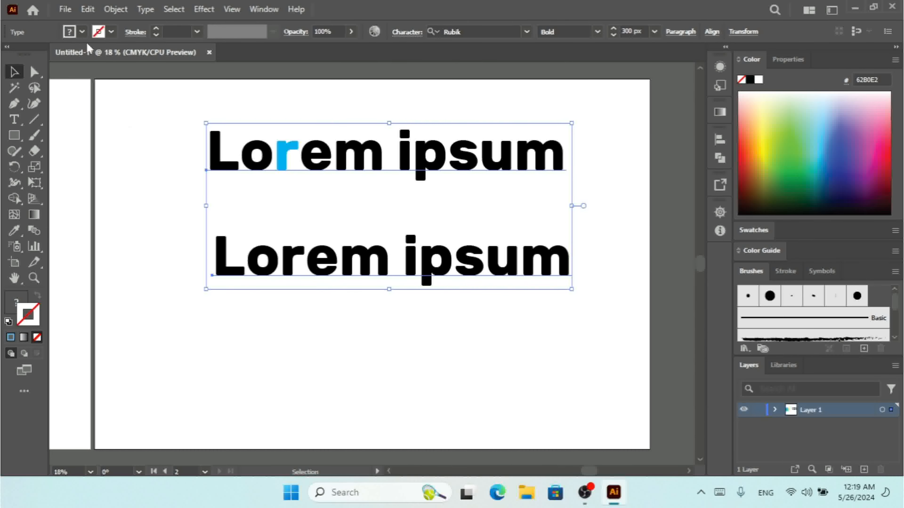
click(87, 15)
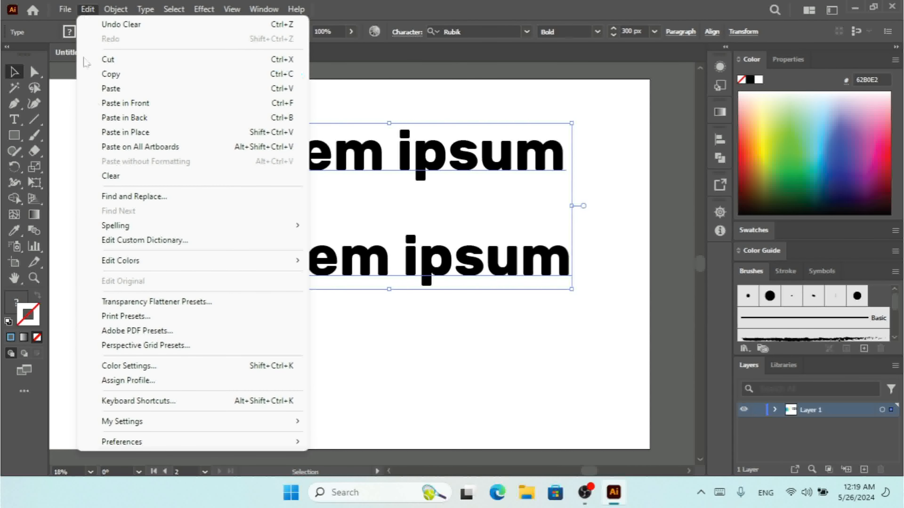
click(111, 176)
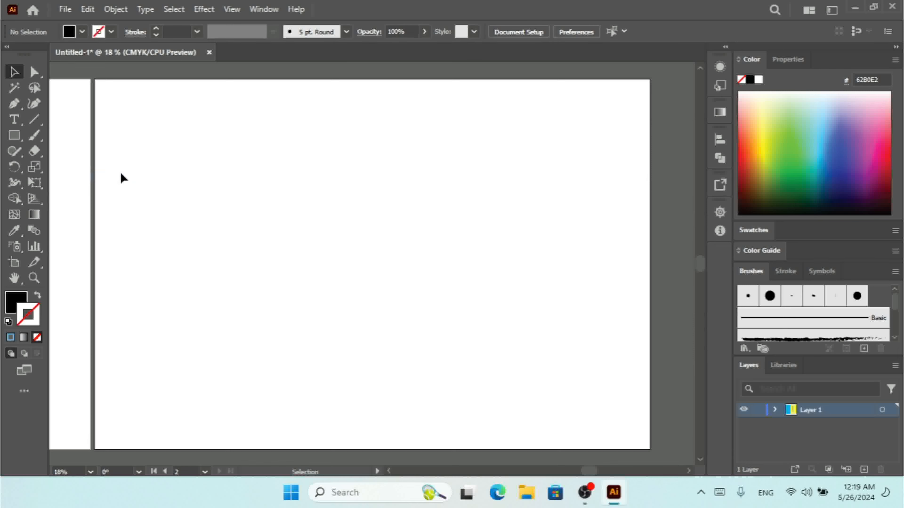
key(ctrl+minus)
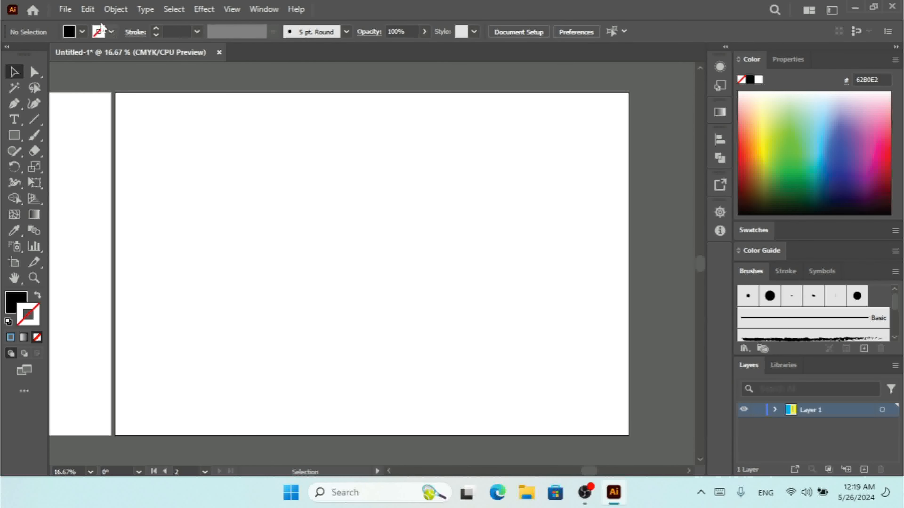
- Scroll left until the first artboard's blue and yellow bars show beside the blank second artboard
click(89, 10)
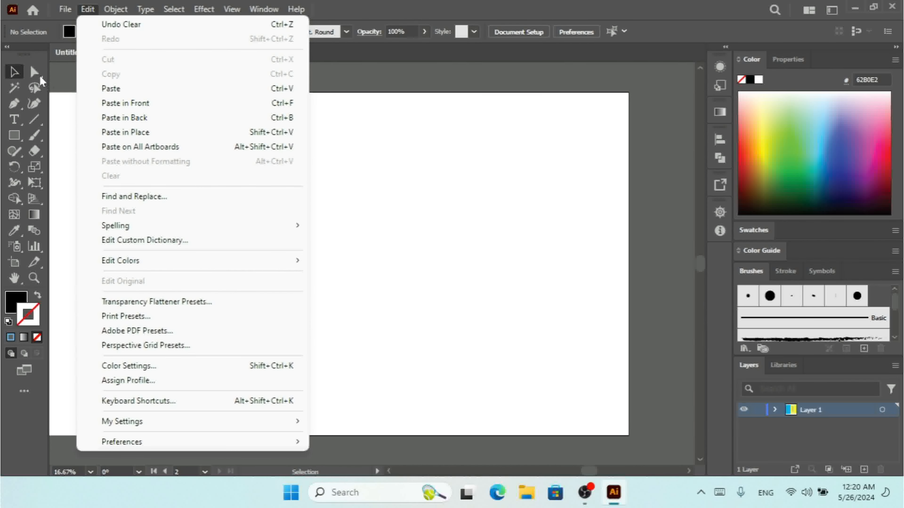
click(18, 73)
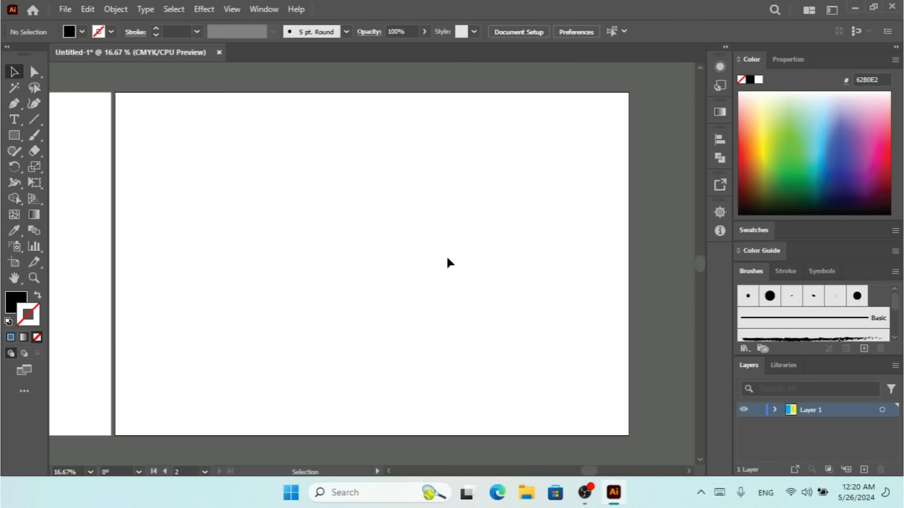
click(388, 471)
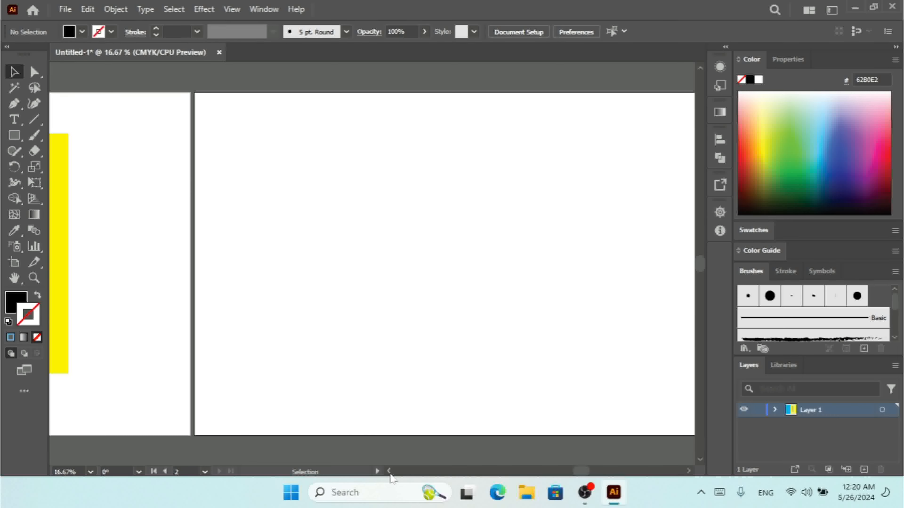
click(390, 474)
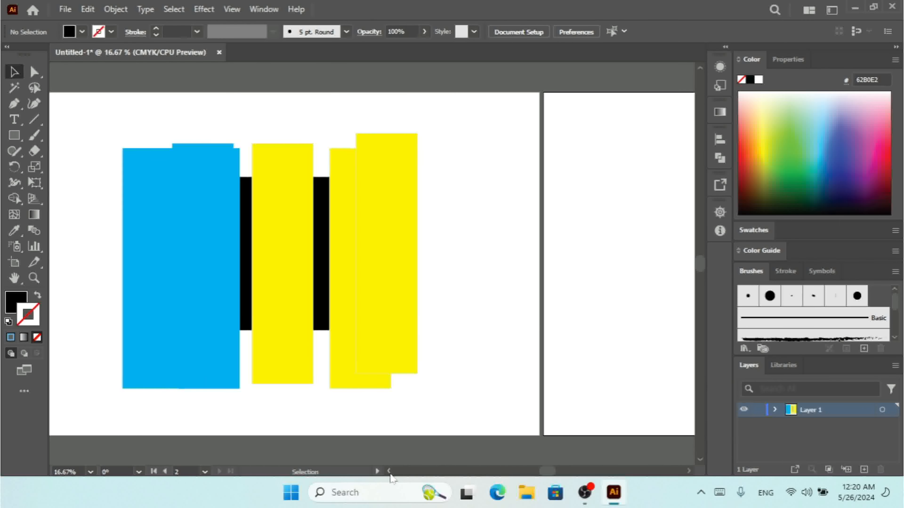